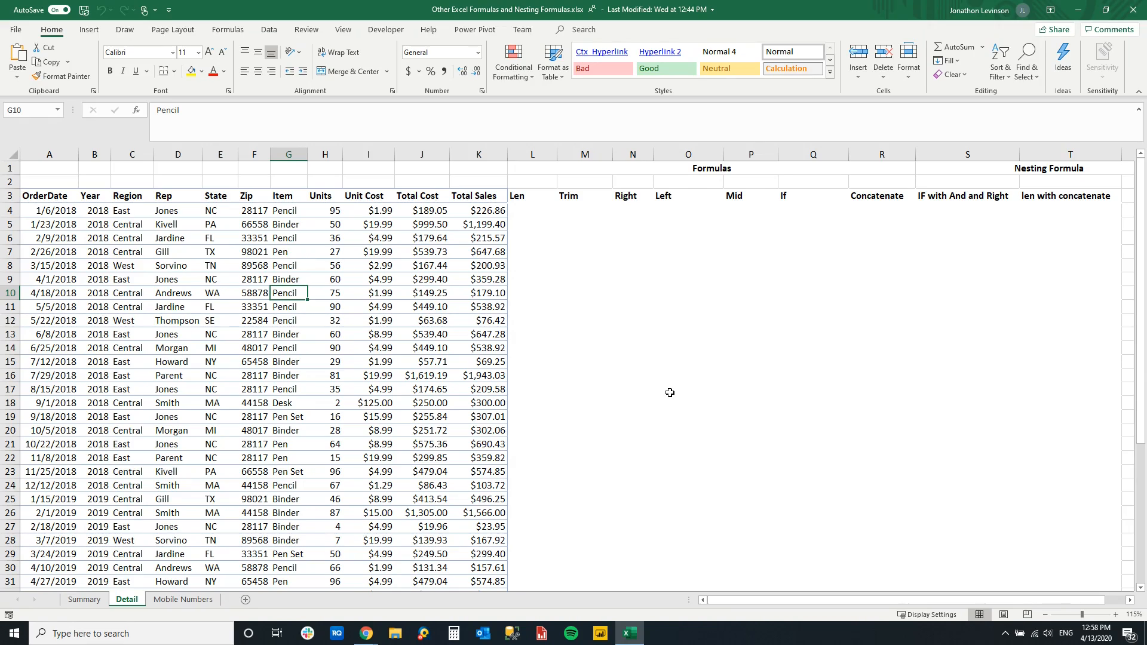
- Convert the data range A3:T46 on the Detail sheet into a table with headers
{"action": "left_click", "coordinate": [329, 362]}
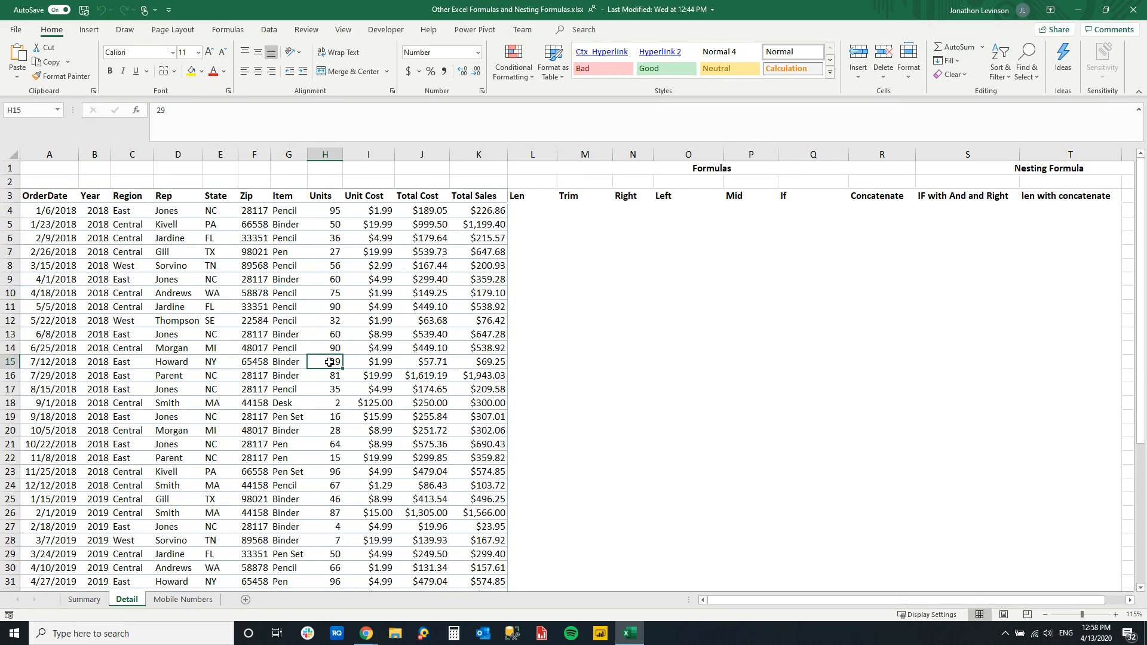
{"action": "left_click", "coordinate": [323, 332]}
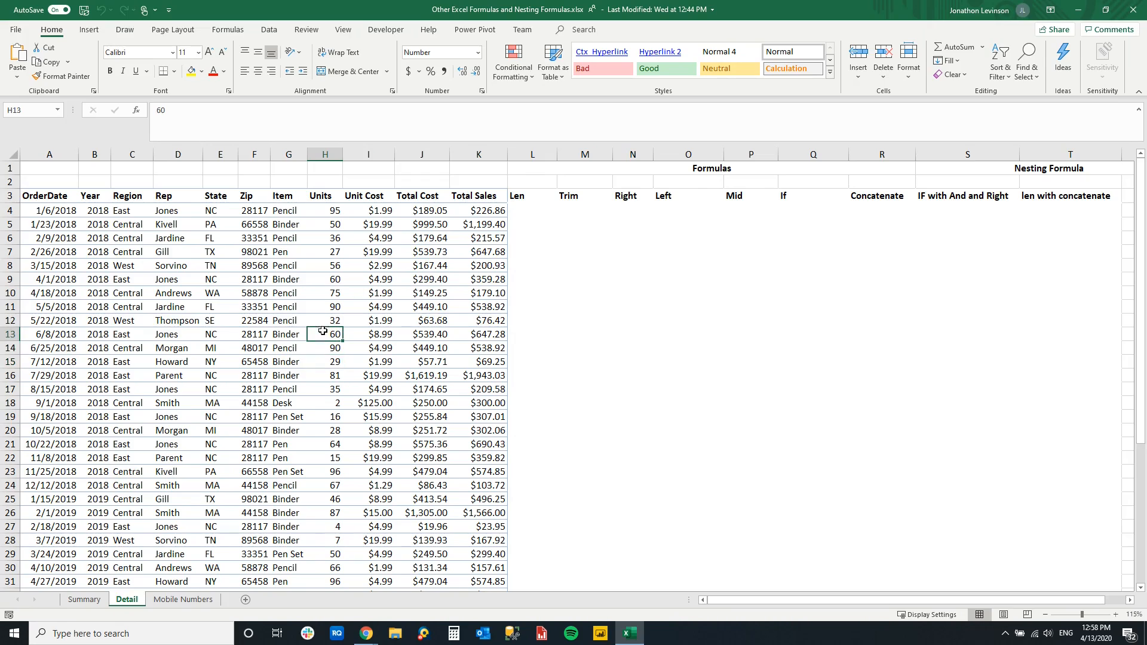
{"action": "left_click", "coordinate": [90, 30]}
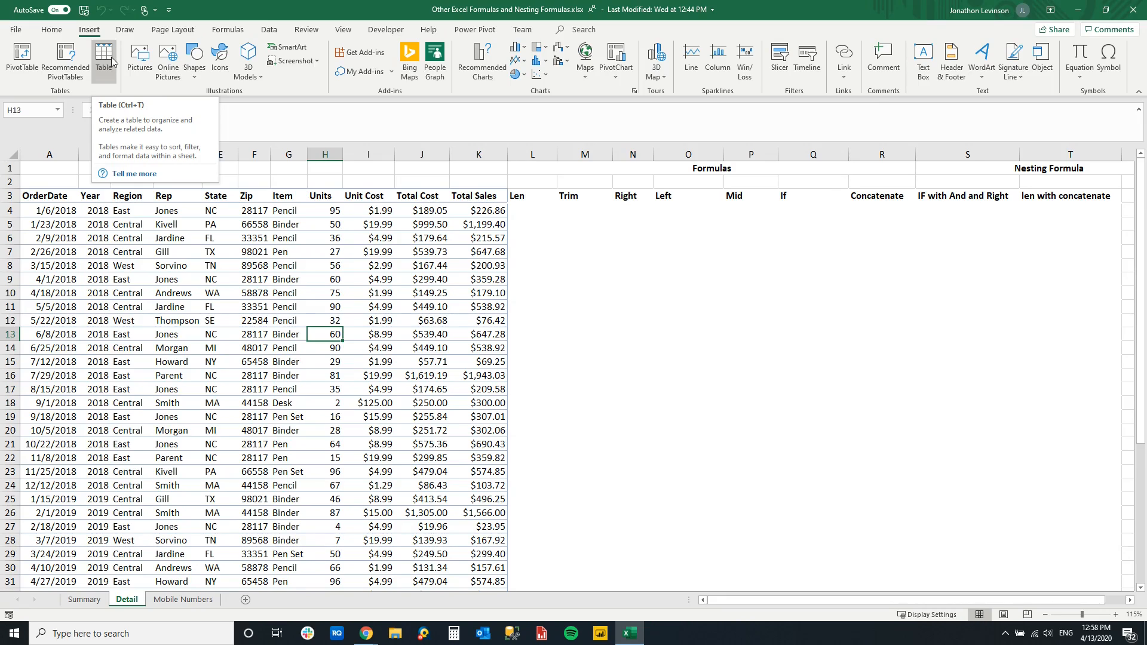
{"action": "left_click", "coordinate": [104, 60]}
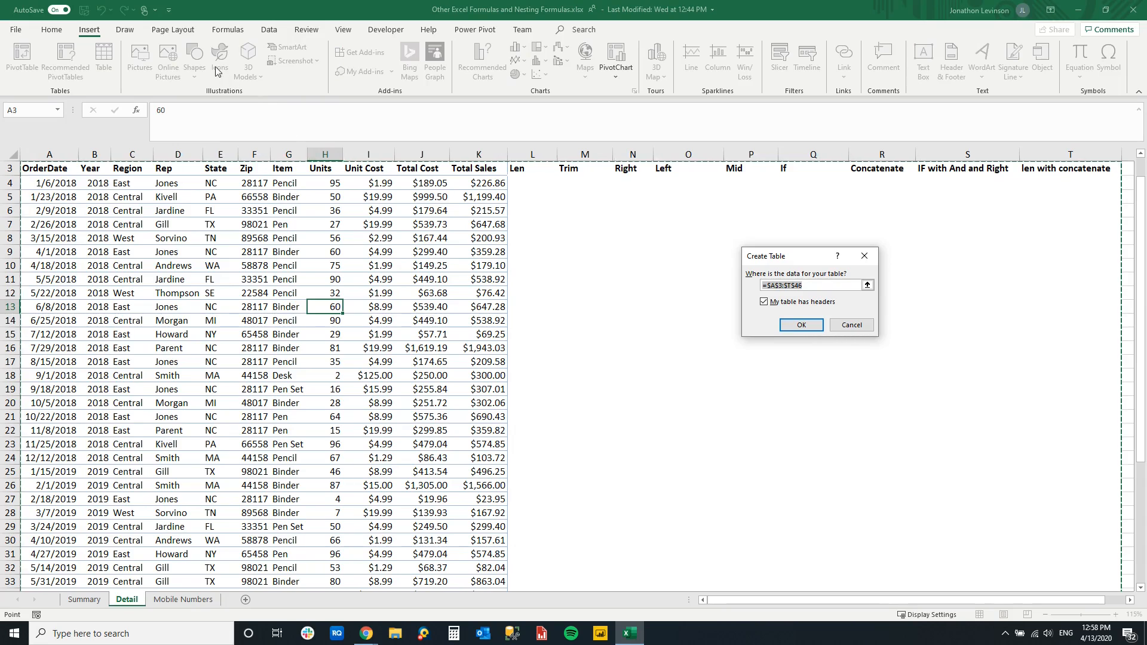
{"action": "left_click", "coordinate": [801, 326]}
{"action": "scroll", "coordinate": [585, 310], "scroll_direction": "up", "scroll_amount": 1}
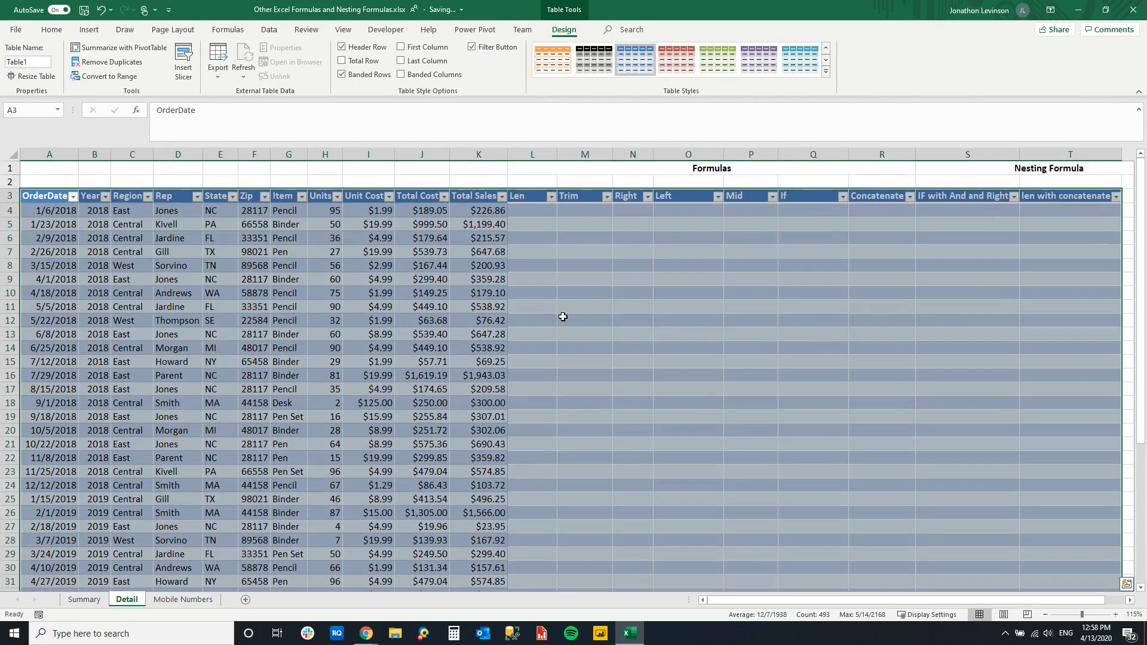
{"action": "left_click", "coordinate": [531, 202]}
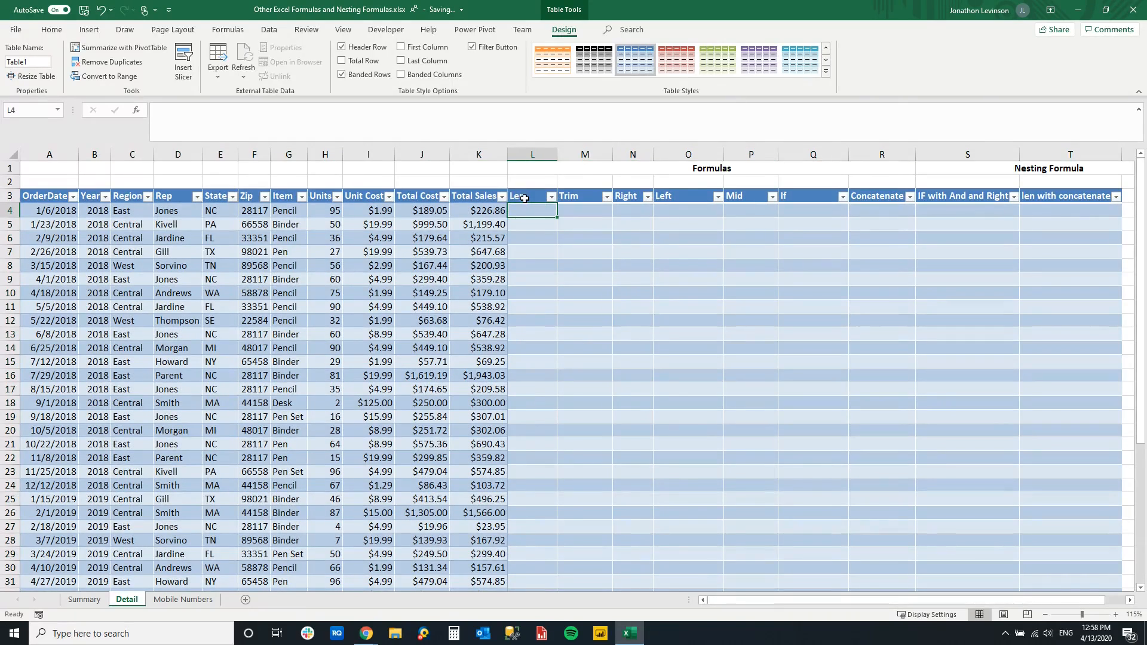
{"action": "left_click", "coordinate": [538, 212]}
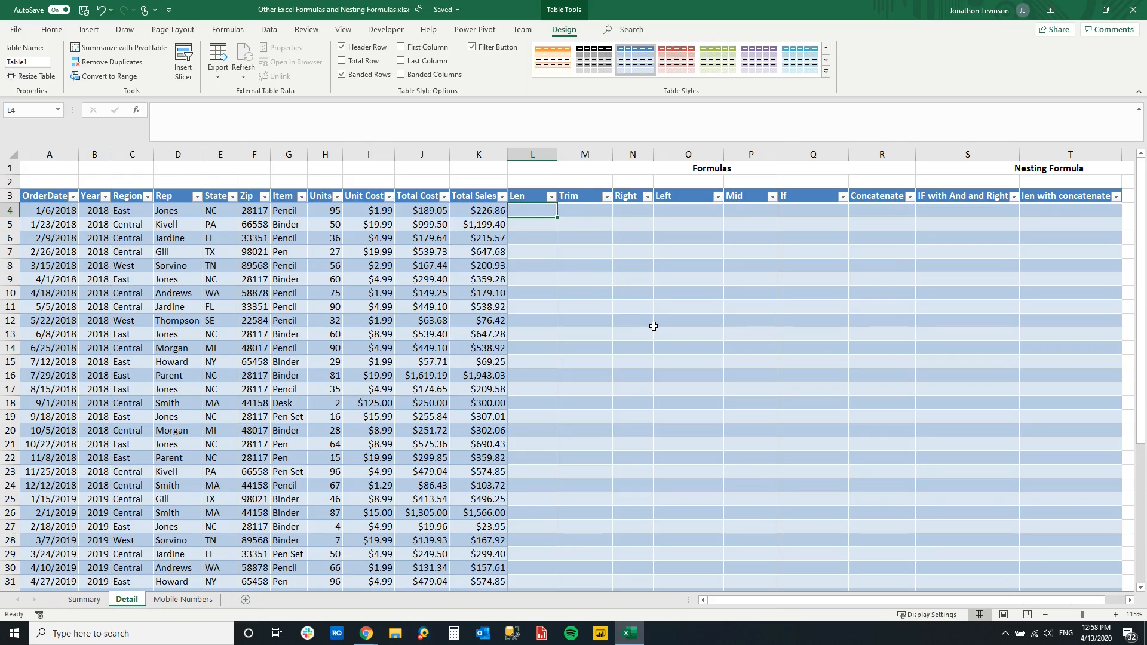
{"action": "type", "text": "="}
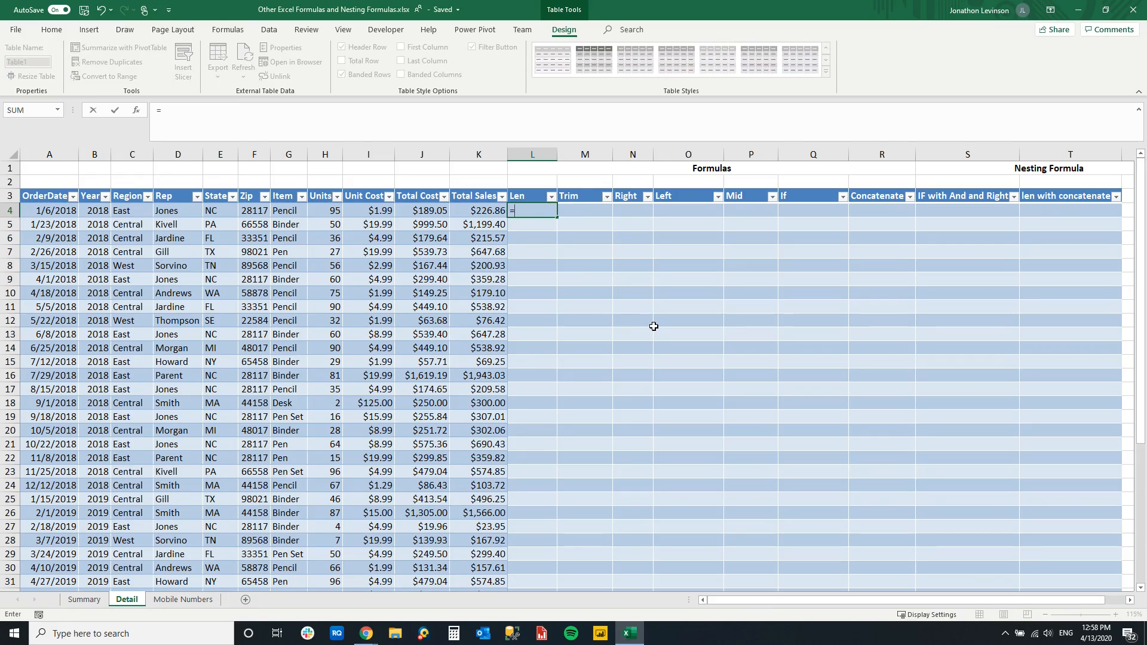
{"action": "type", "text": "len"}
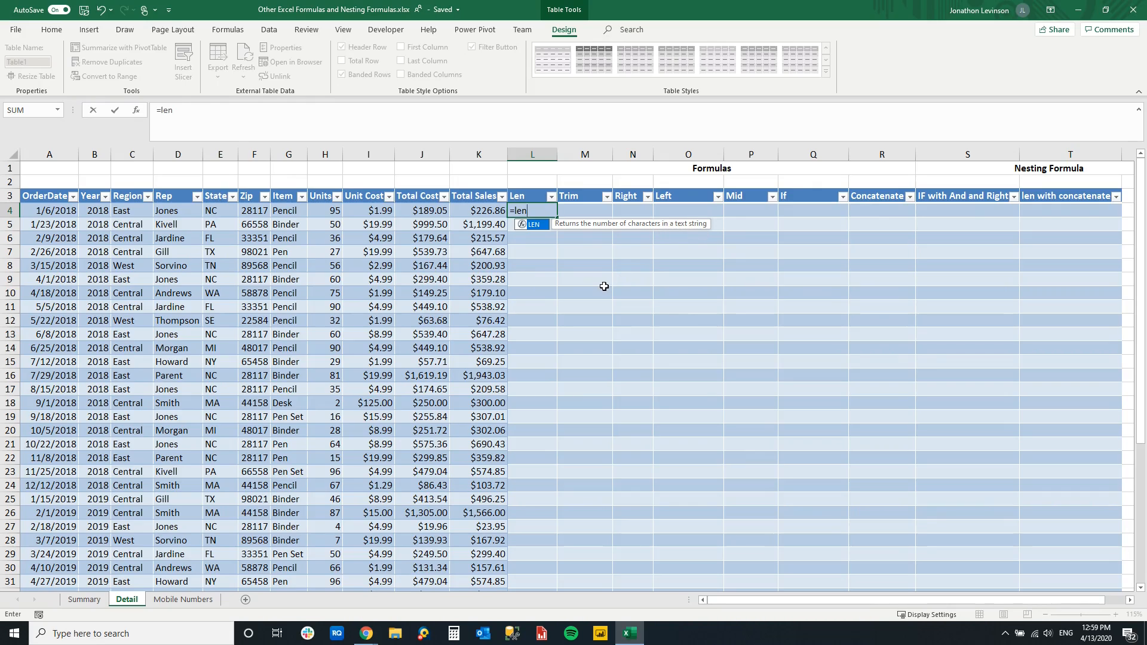
{"action": "key", "text": "Tab"}
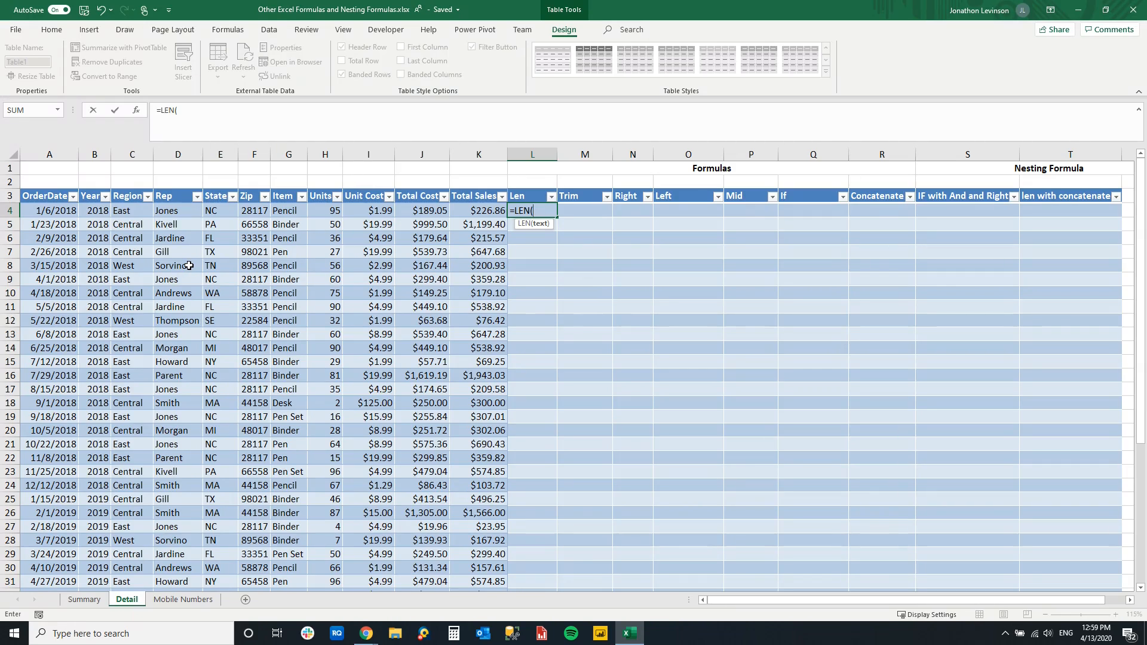
{"action": "left_click", "coordinate": [290, 210]}
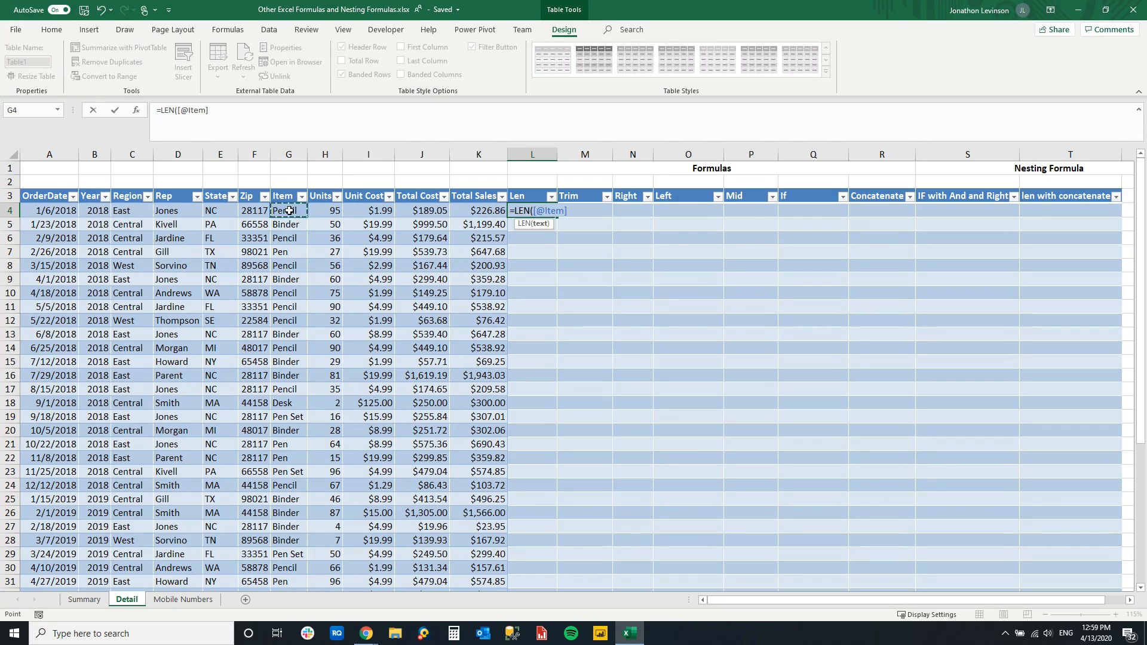
{"action": "key", "text": "Return"}
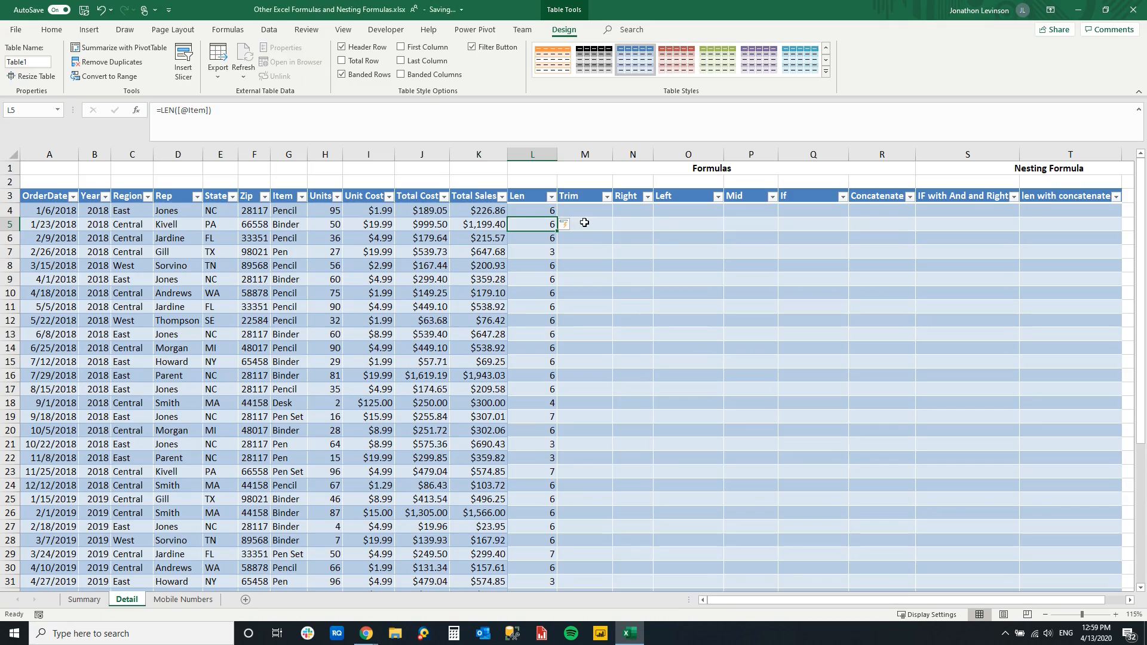
- Examine the Len column's results and formulas across several rows
{"action": "left_click", "coordinate": [541, 213]}
{"action": "left_click", "coordinate": [543, 238]}
{"action": "left_click", "coordinate": [546, 252]}
{"action": "left_click", "coordinate": [547, 266]}
{"action": "left_click", "coordinate": [543, 306]}
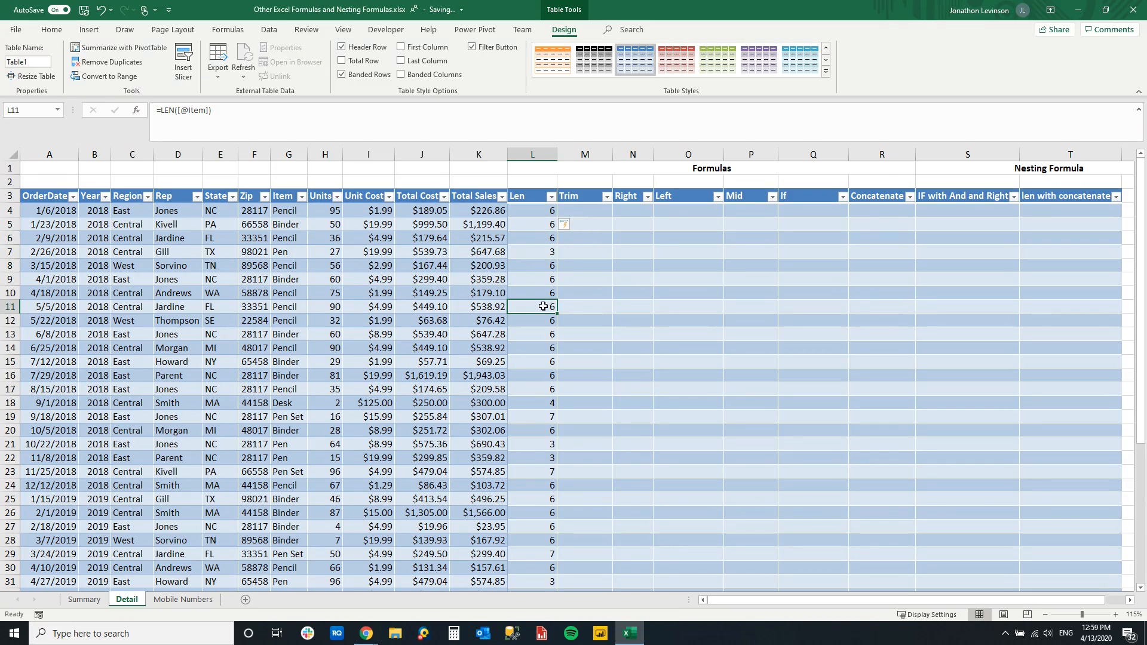
{"action": "scroll", "coordinate": [544, 409], "scroll_direction": "down", "scroll_amount": 1}
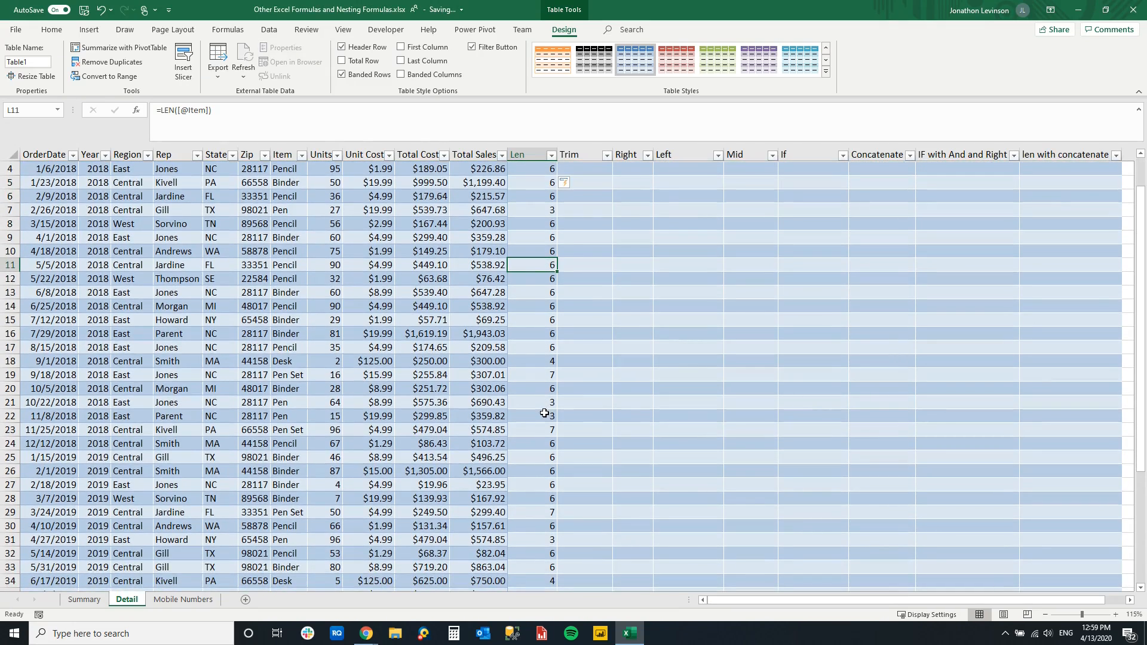
{"action": "scroll", "coordinate": [544, 413], "scroll_direction": "up", "scroll_amount": 1}
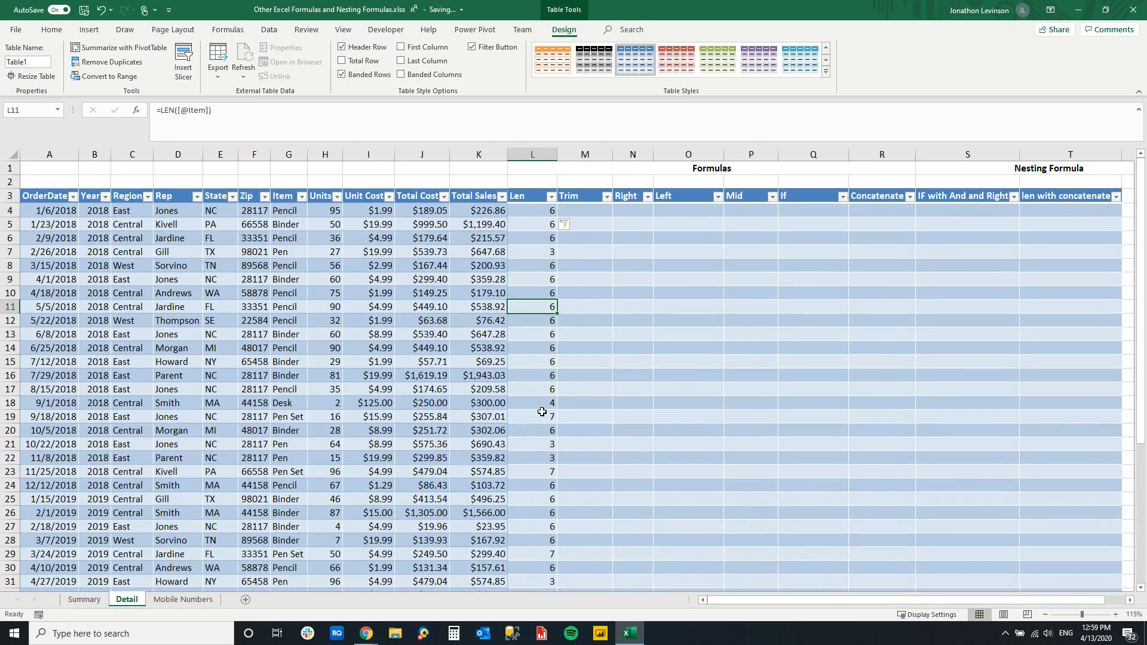
{"action": "left_click", "coordinate": [544, 417]}
{"action": "left_click", "coordinate": [537, 434]}
{"action": "left_click", "coordinate": [538, 445]}
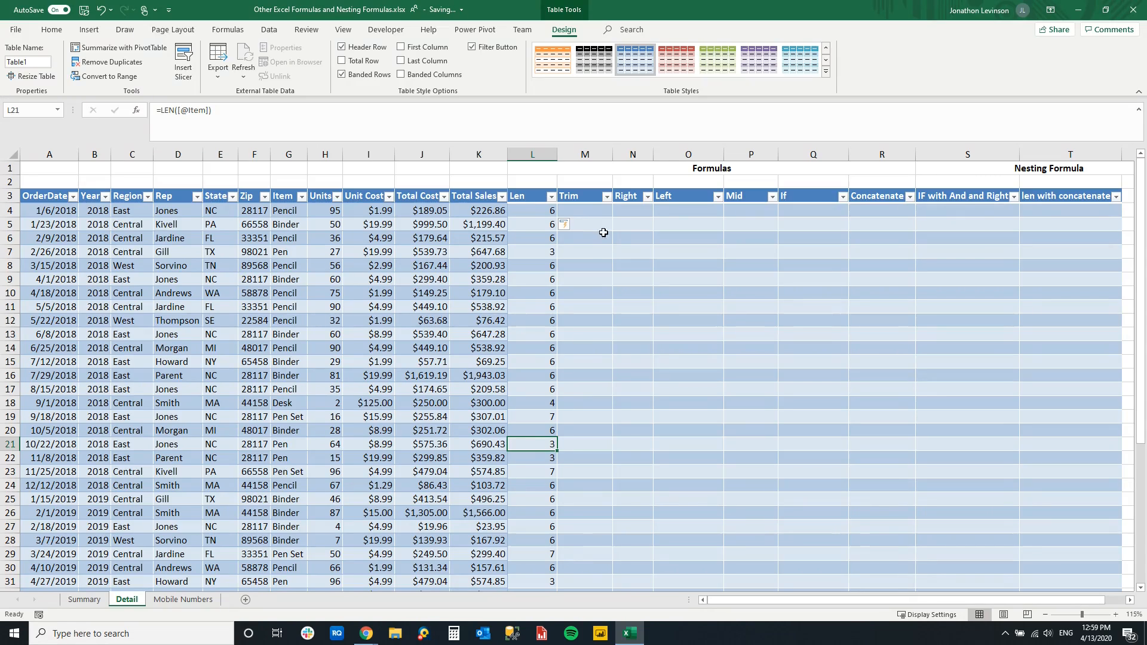
- Add a leading space to the rep name in cell D4 and check the State lookup in E4
{"action": "left_click", "coordinate": [591, 210]}
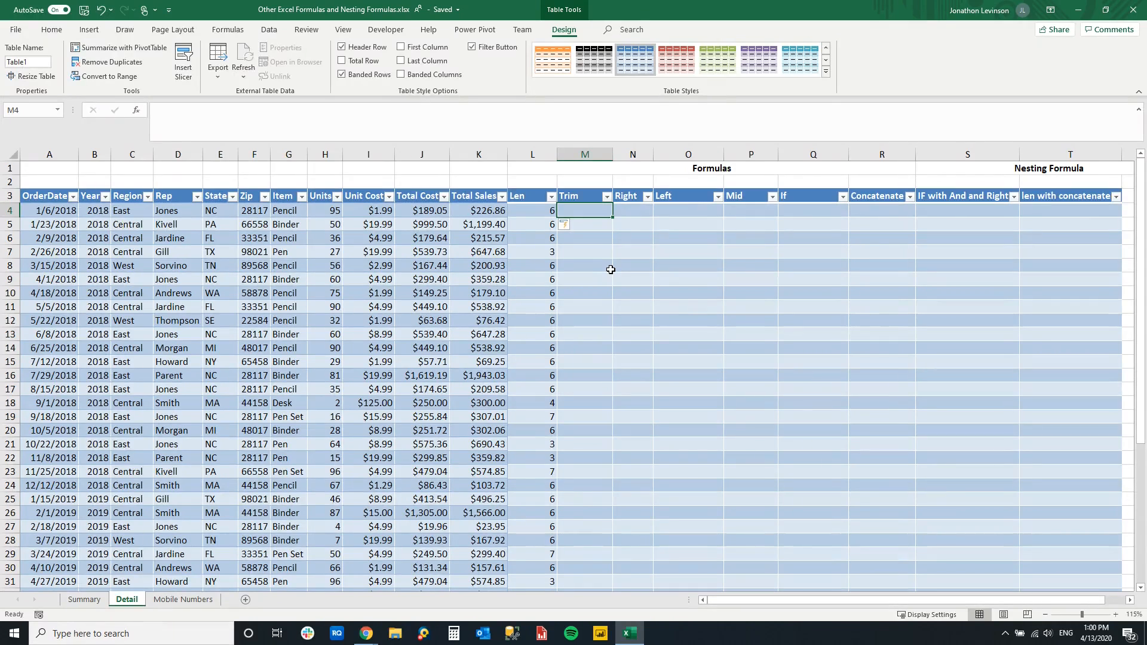
{"action": "left_click", "coordinate": [161, 207]}
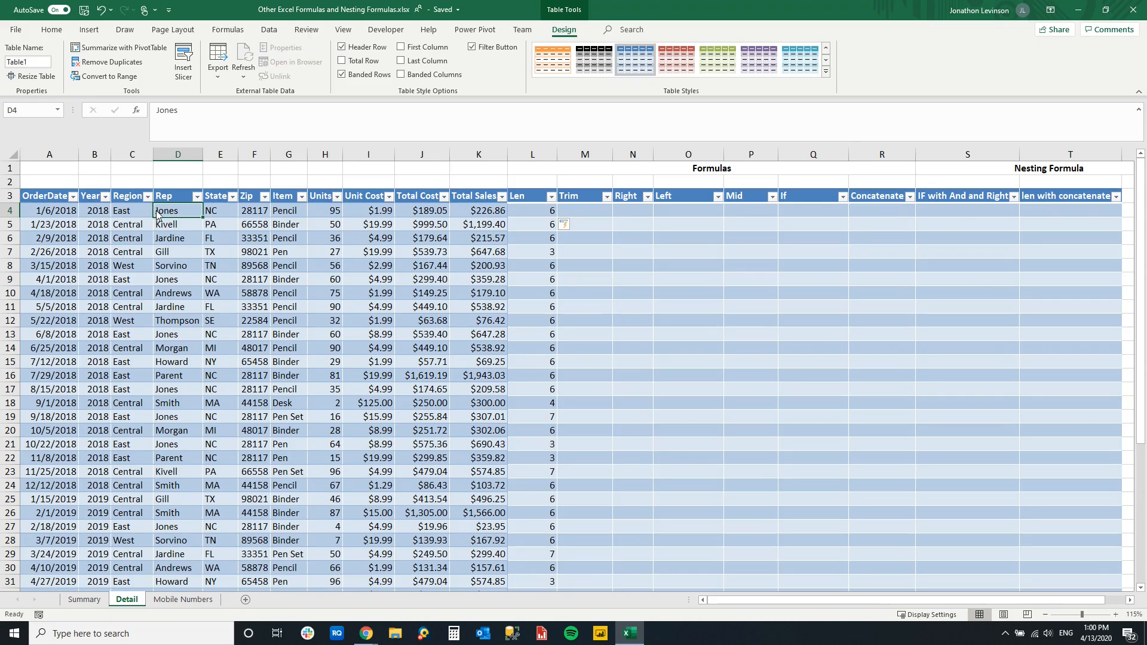
{"action": "double_click", "coordinate": [157, 211]}
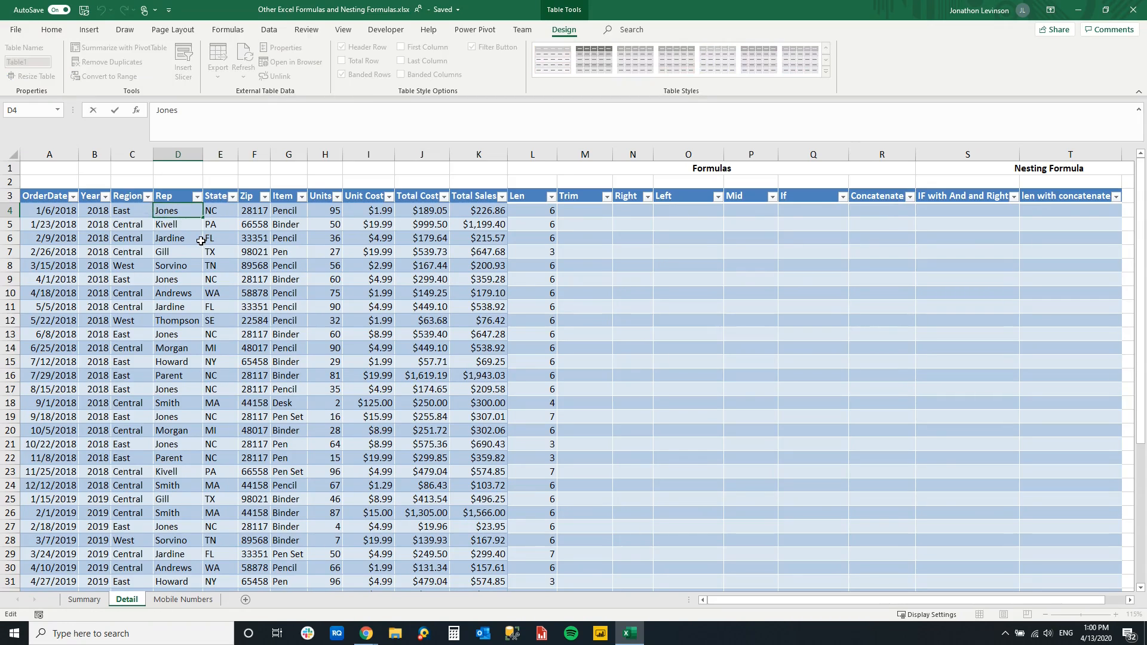
{"action": "left_click", "coordinate": [180, 236]}
{"action": "left_click", "coordinate": [169, 212]}
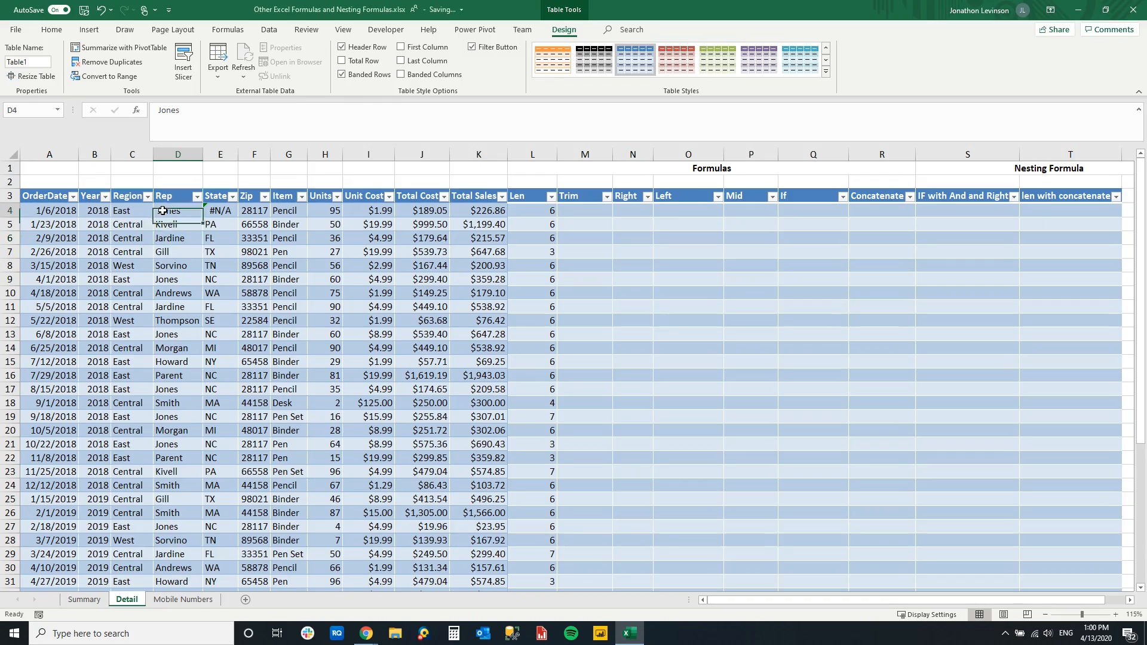
{"action": "left_click", "coordinate": [218, 215]}
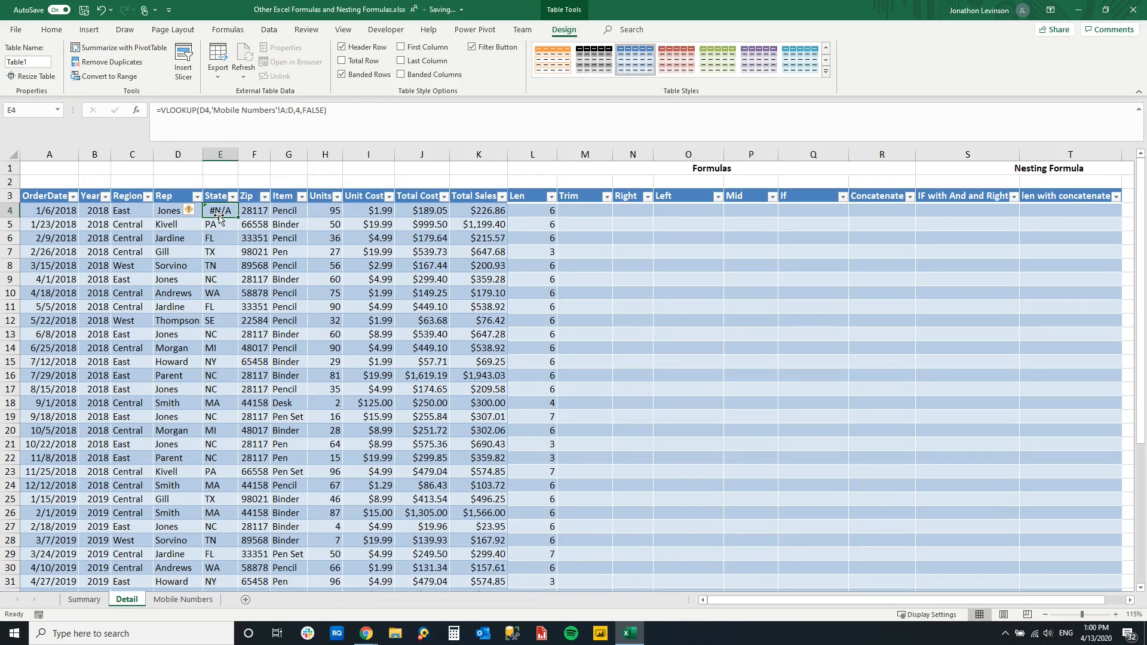
{"action": "left_click", "coordinate": [171, 209]}
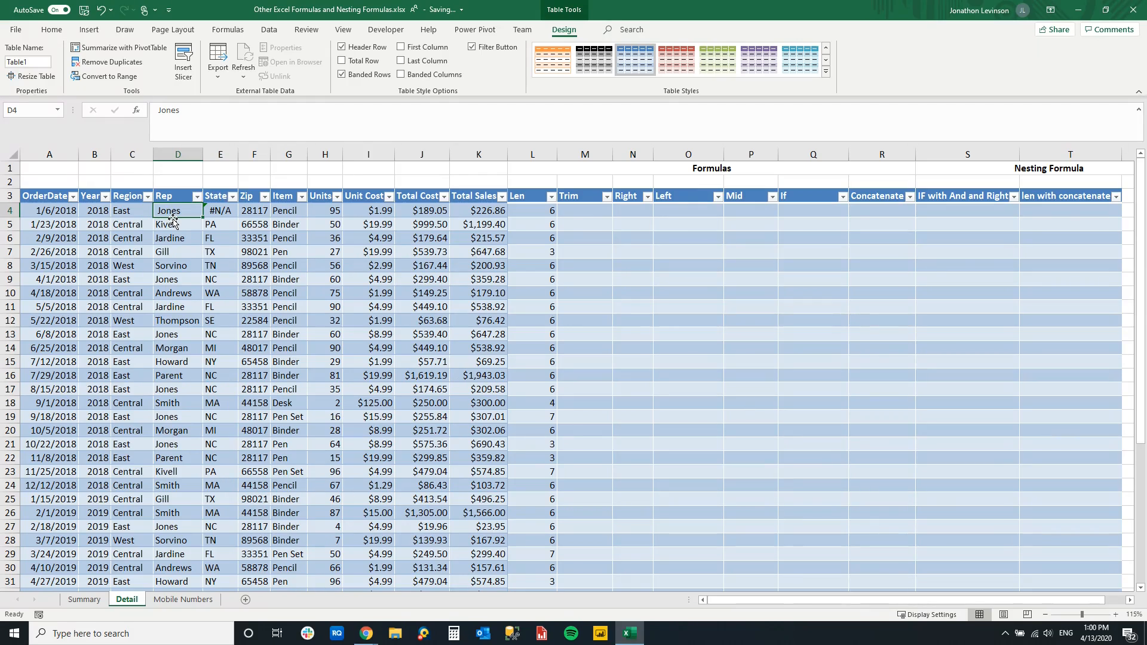
{"action": "left_click", "coordinate": [582, 212]}
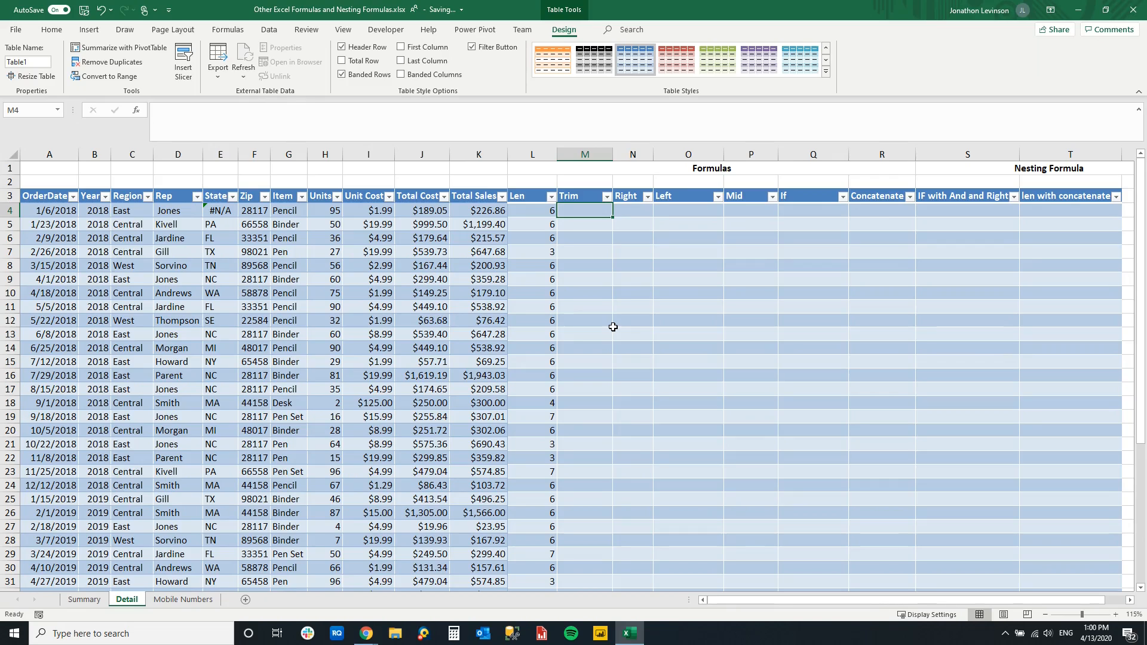
{"action": "type", "text": "=tr"}
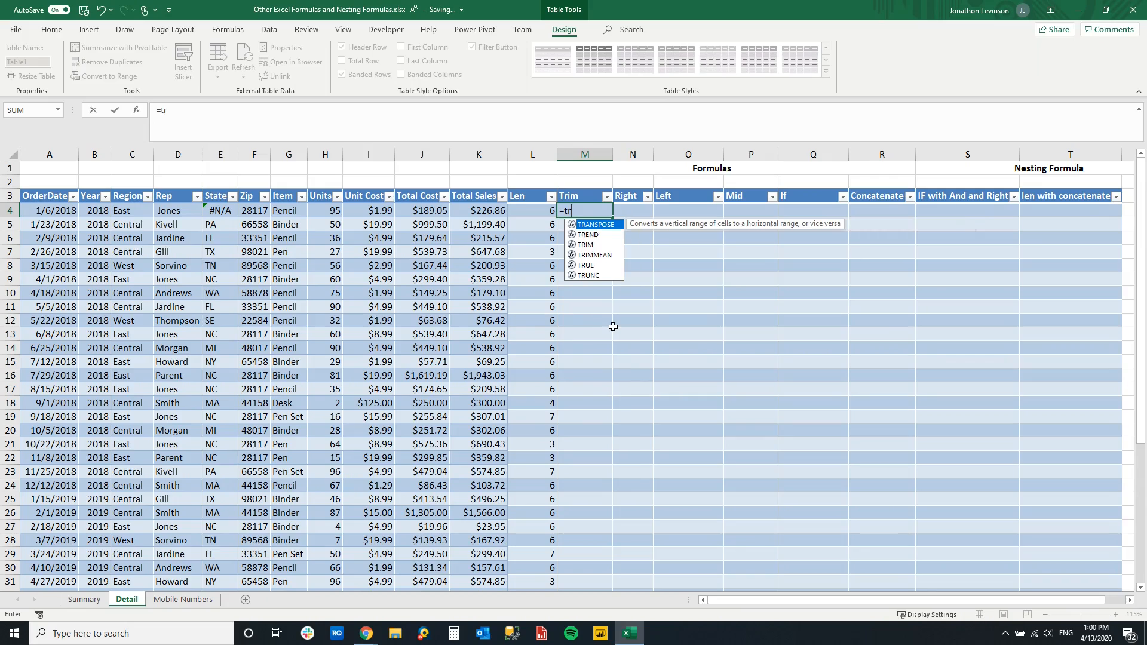
{"action": "type", "text": "im"}
{"action": "key", "text": "Tab"}
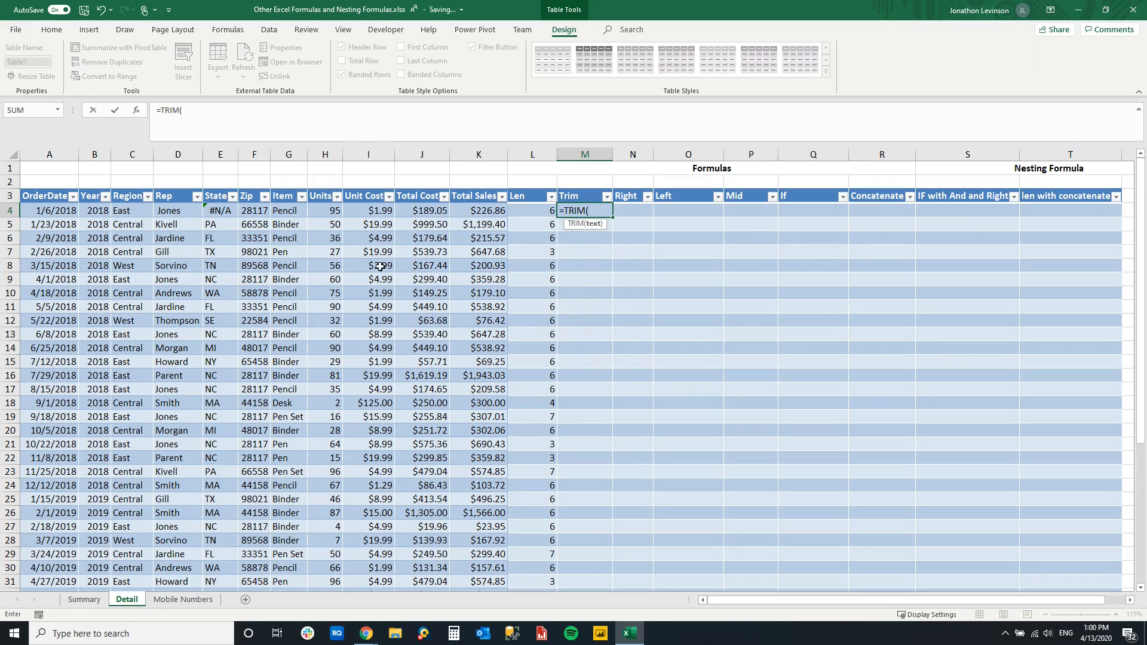
{"action": "left_click", "coordinate": [175, 210]}
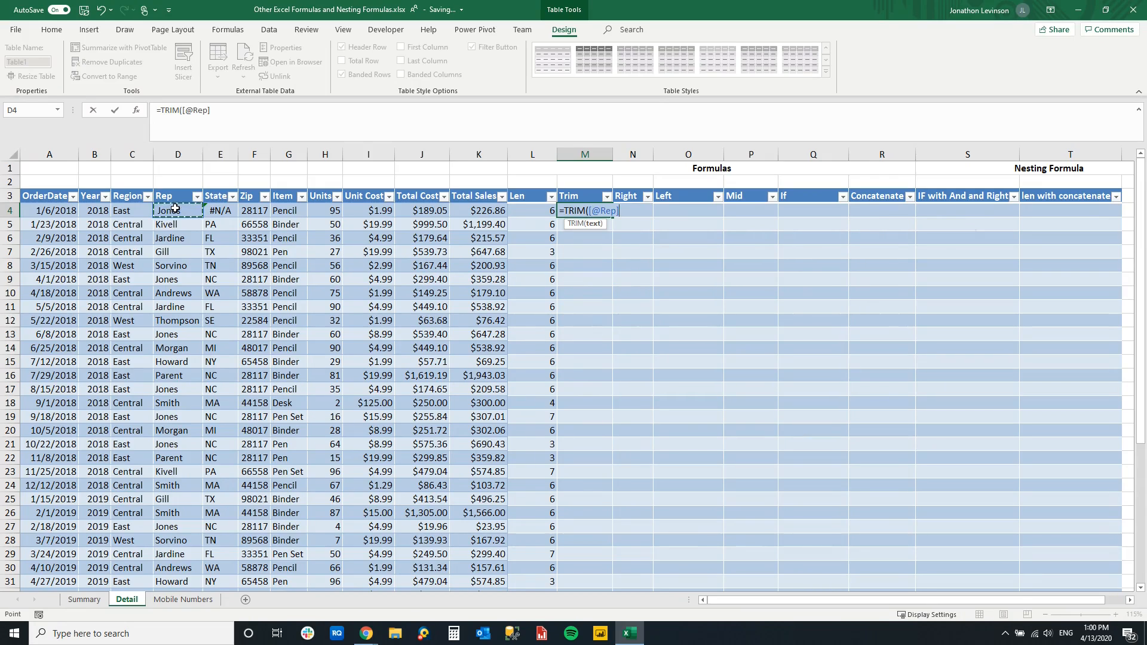
{"action": "key", "text": "Return"}
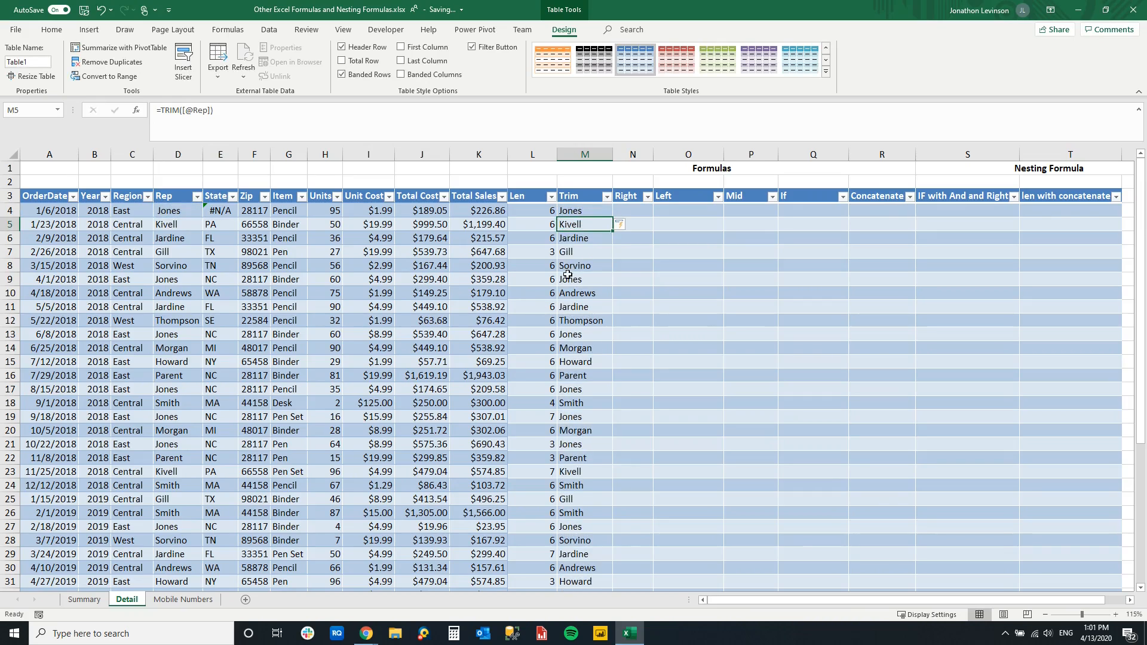
{"action": "left_click", "coordinate": [573, 209]}
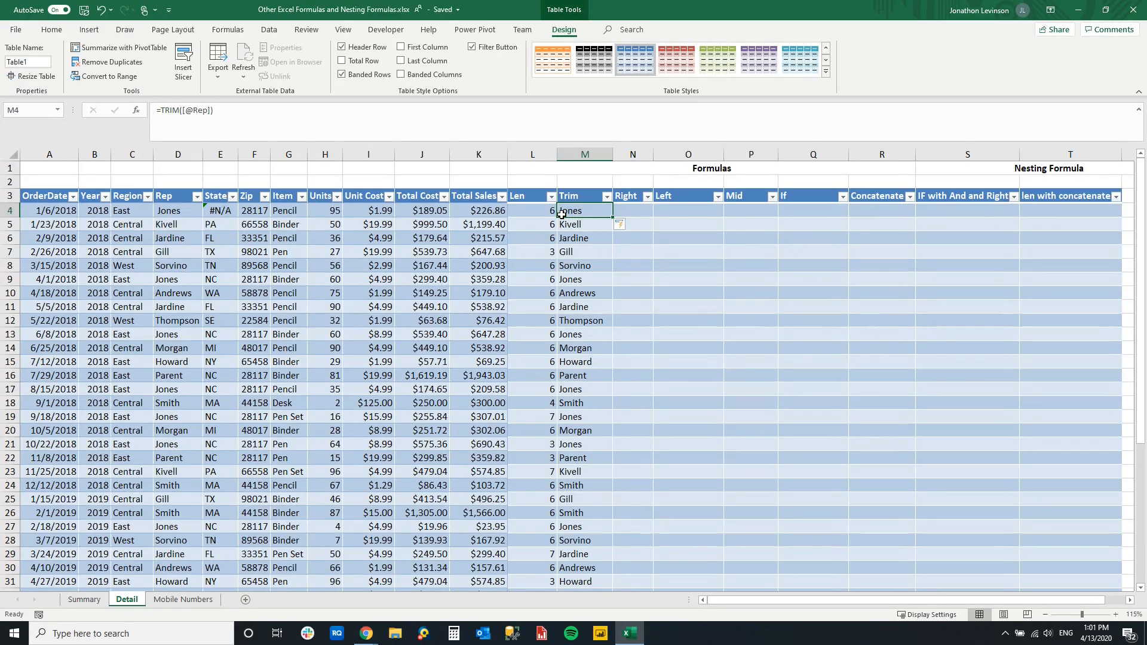
{"action": "left_click", "coordinate": [635, 210]}
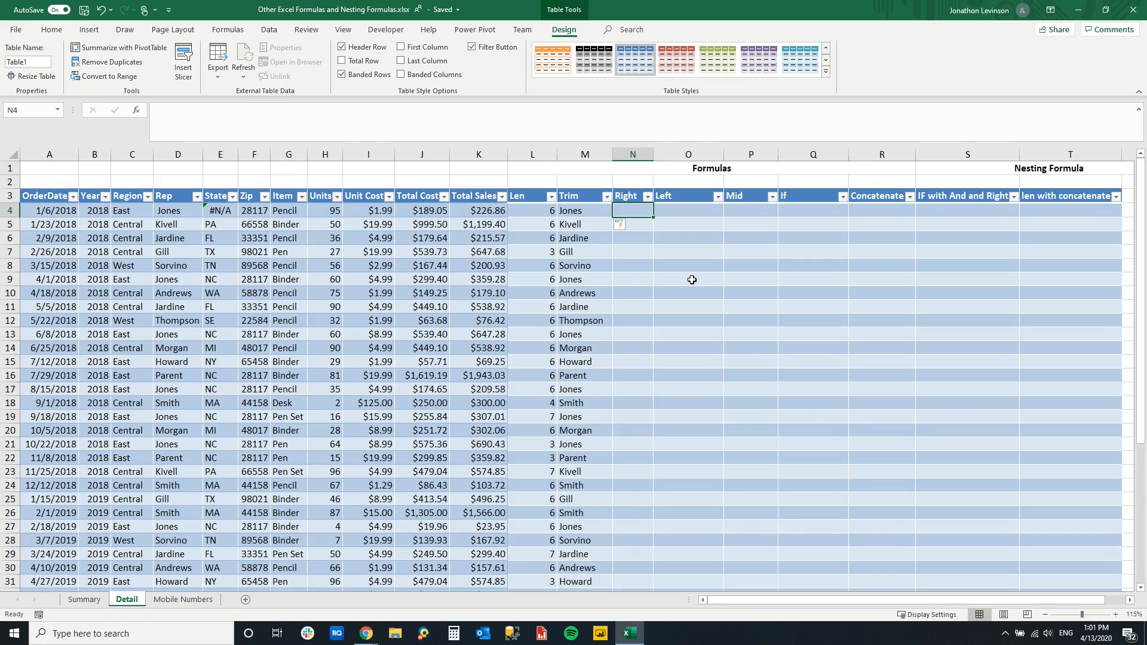
{"action": "type", "text": "=ri"}
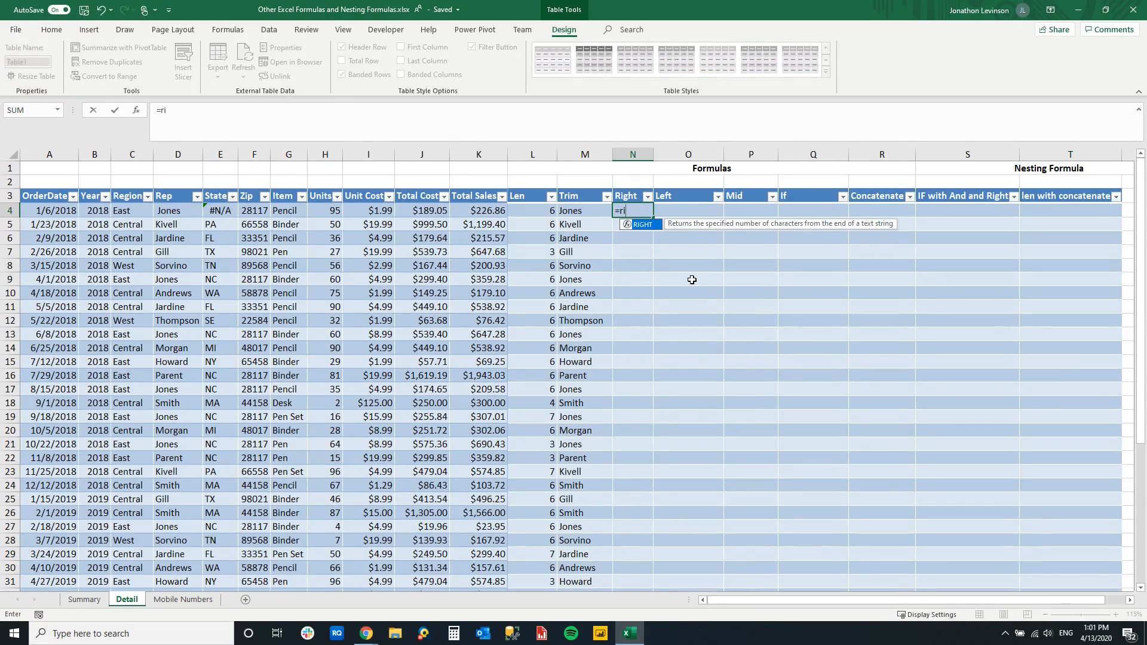
{"action": "key", "text": "Tab"}
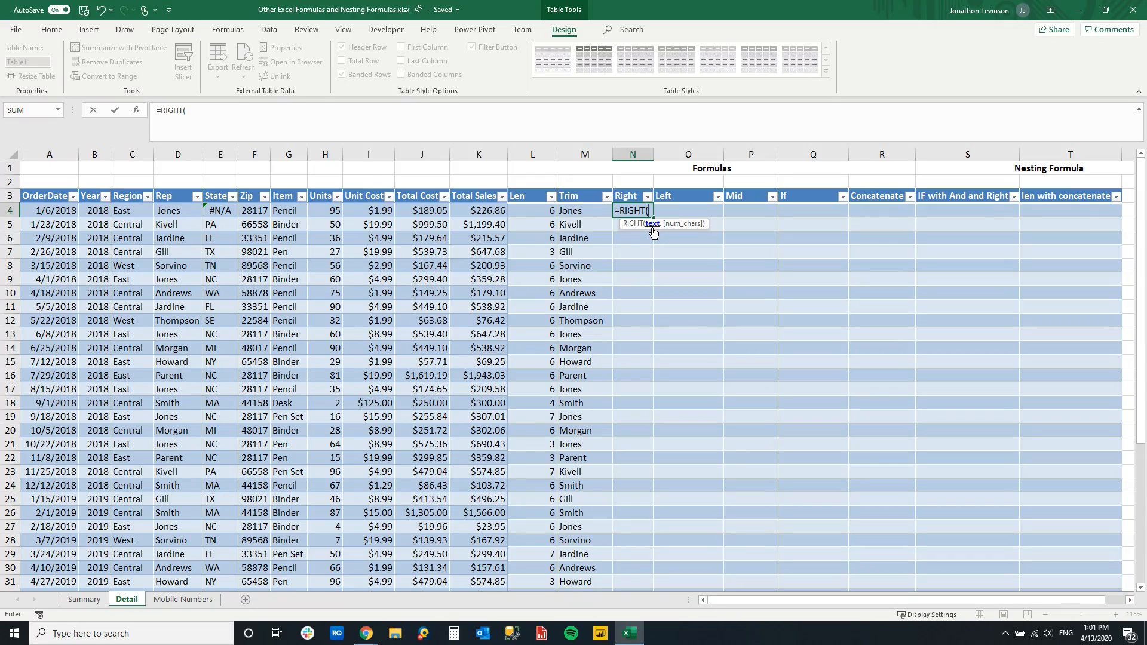
{"action": "left_click", "coordinate": [129, 212]}
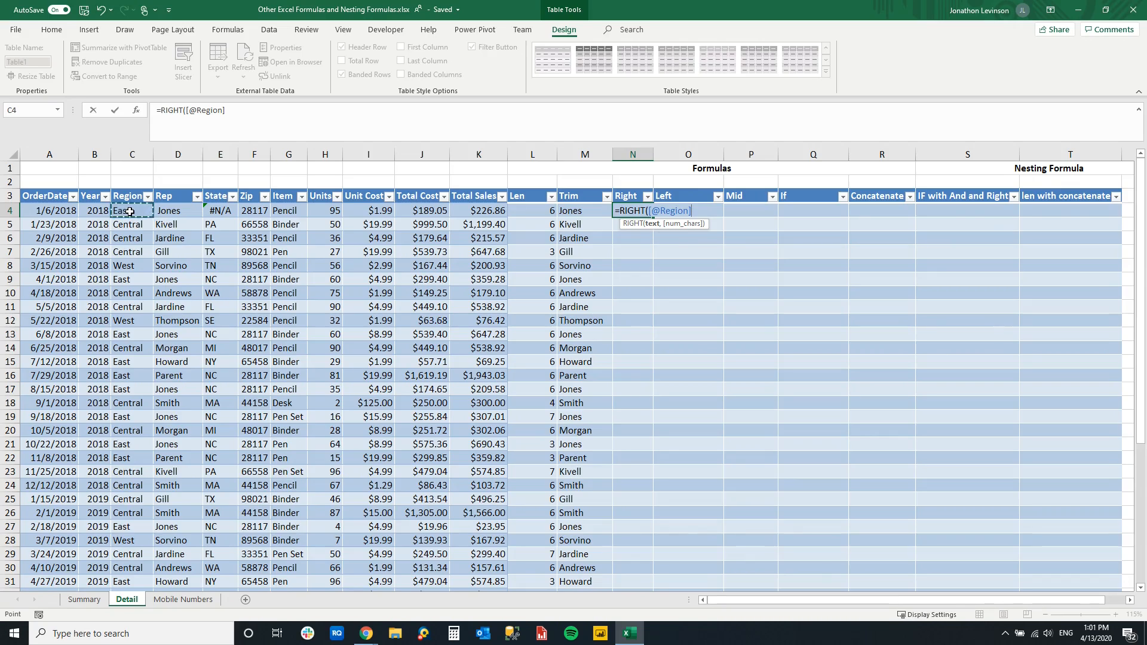
{"action": "type", "text": ","}
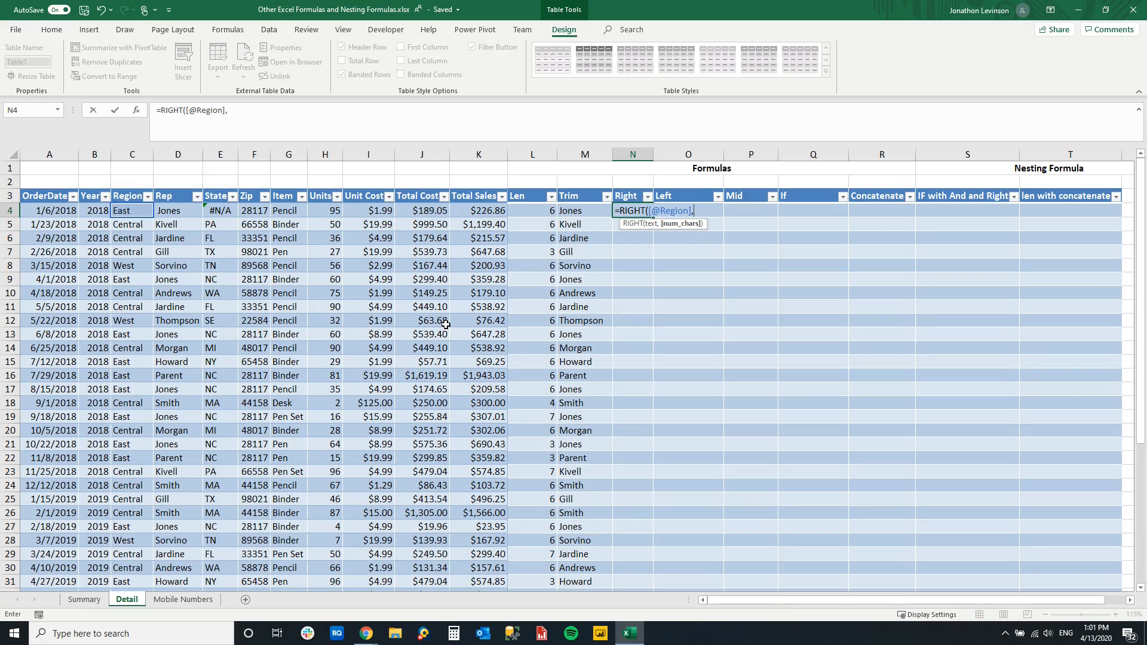
{"action": "type", "text": "2"}
{"action": "key", "text": "Return"}
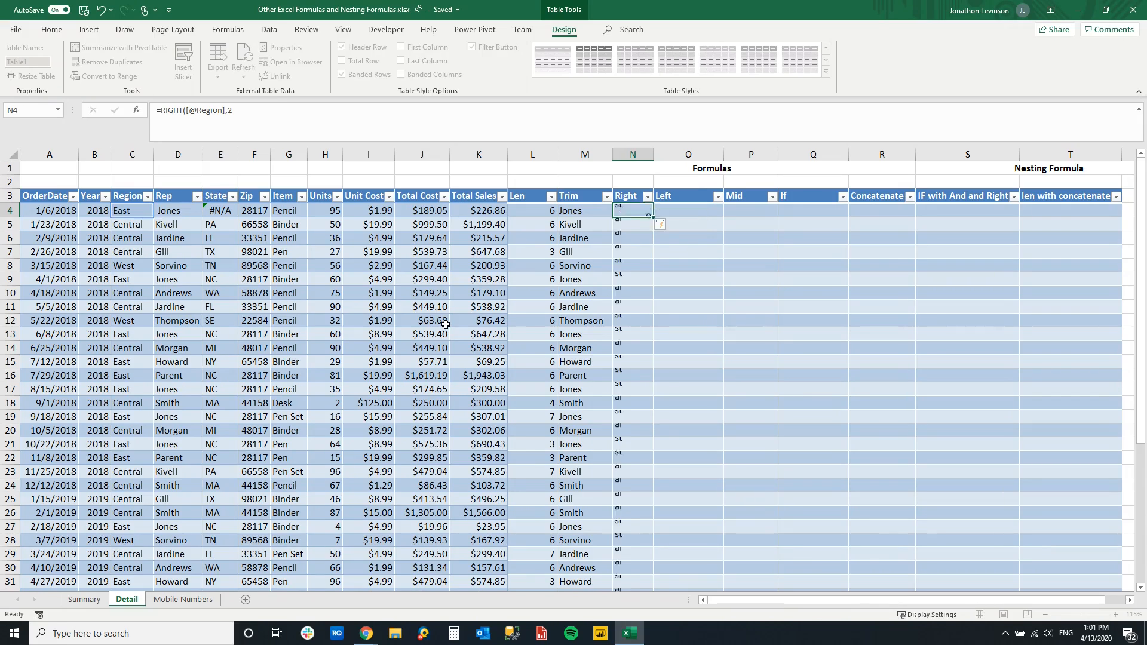
{"action": "left_click", "coordinate": [628, 209]}
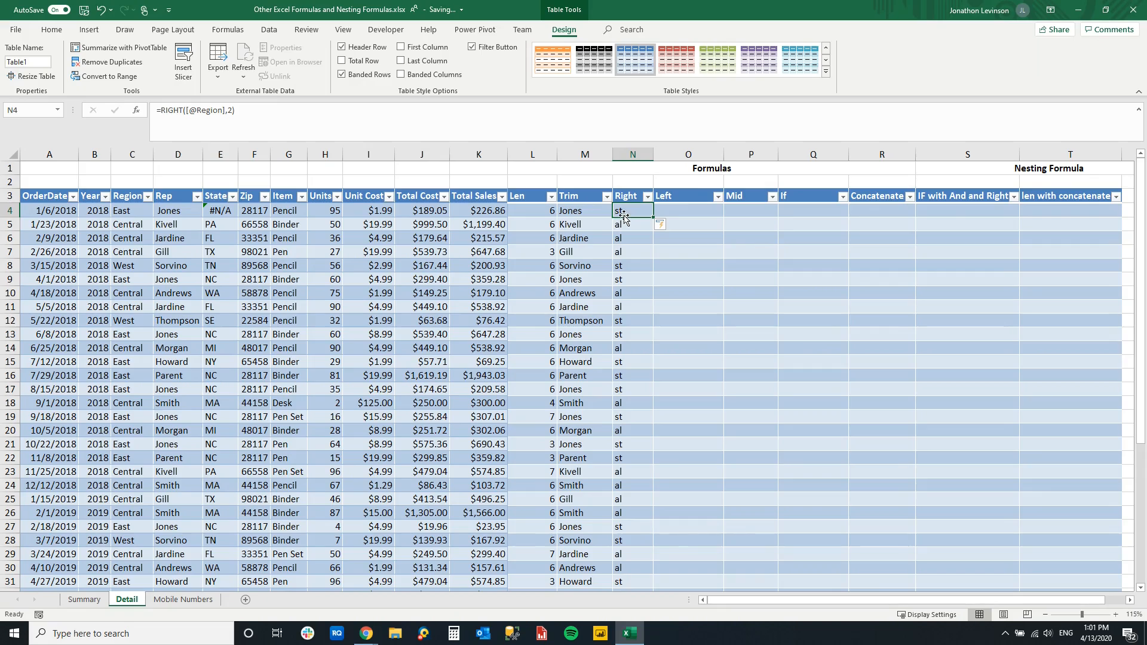
{"action": "left_click", "coordinate": [131, 215]}
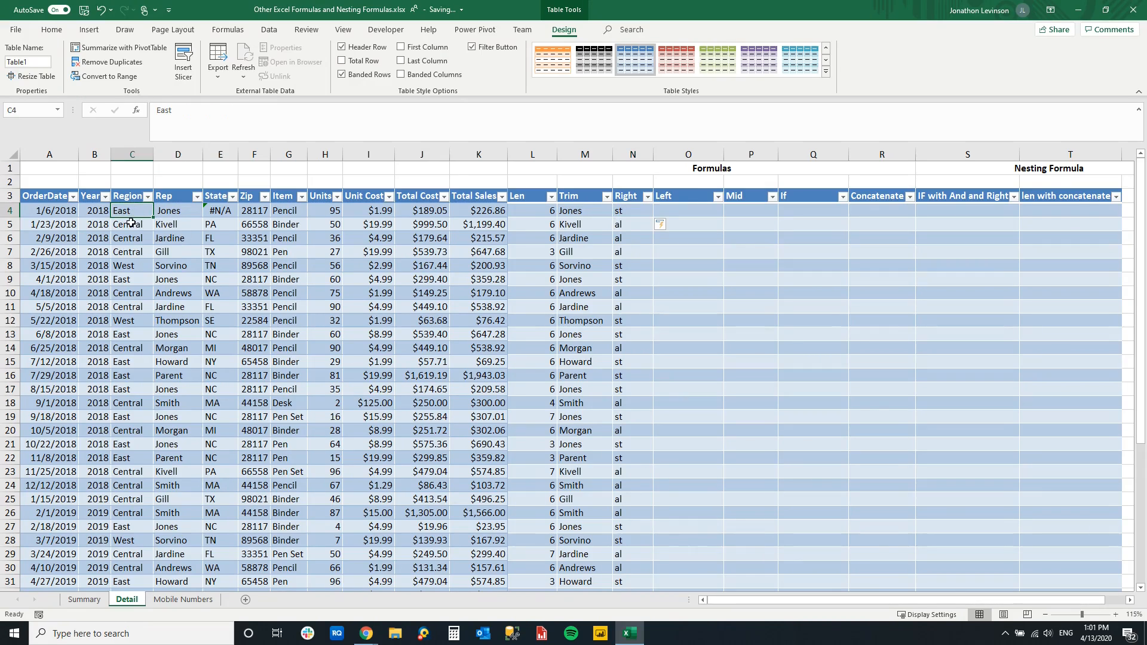
{"action": "left_click", "coordinate": [628, 224]}
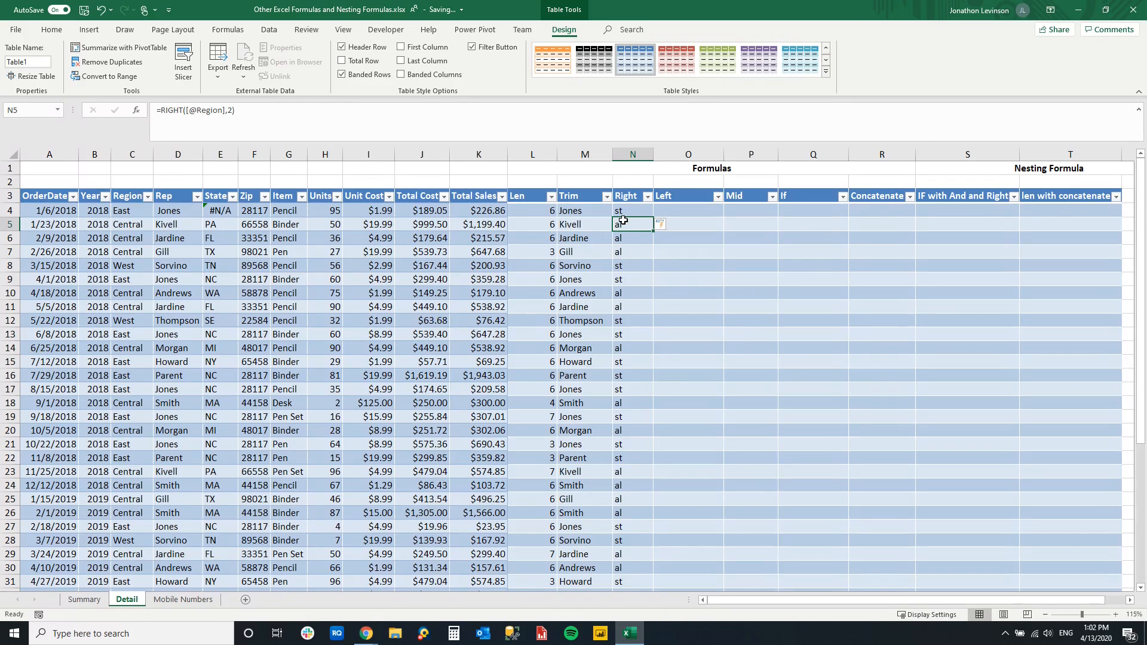
{"action": "left_click", "coordinate": [698, 208]}
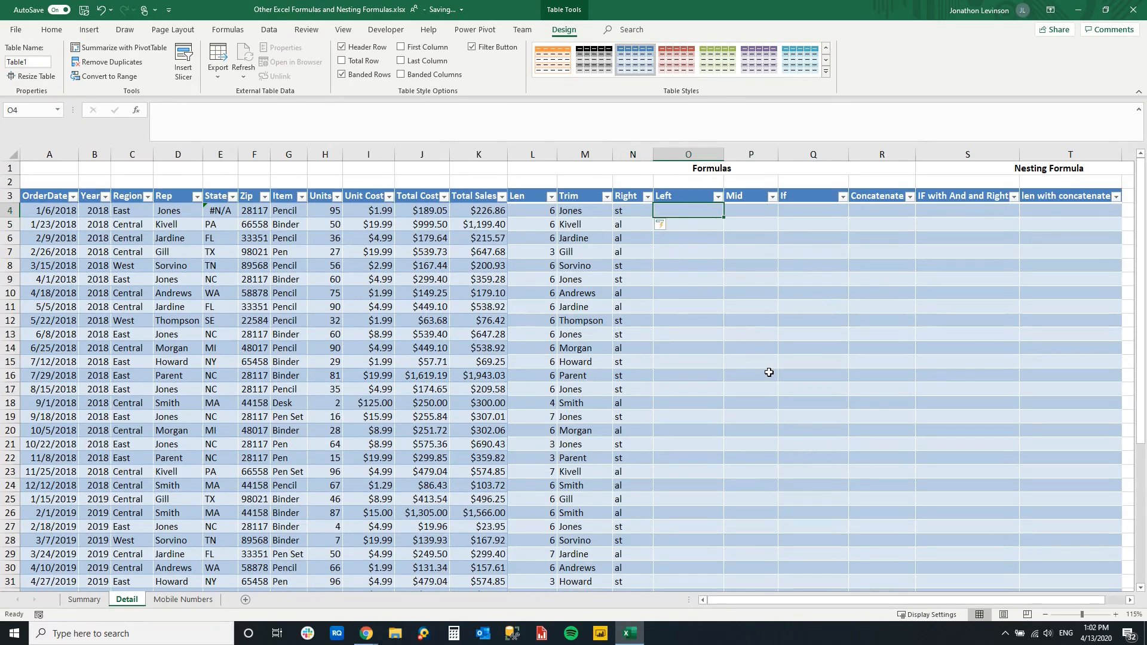
{"action": "type", "text": "=lef"}
{"action": "key", "text": "Tab"}
{"action": "left_click", "coordinate": [125, 210]}
{"action": "type", "text": ","}
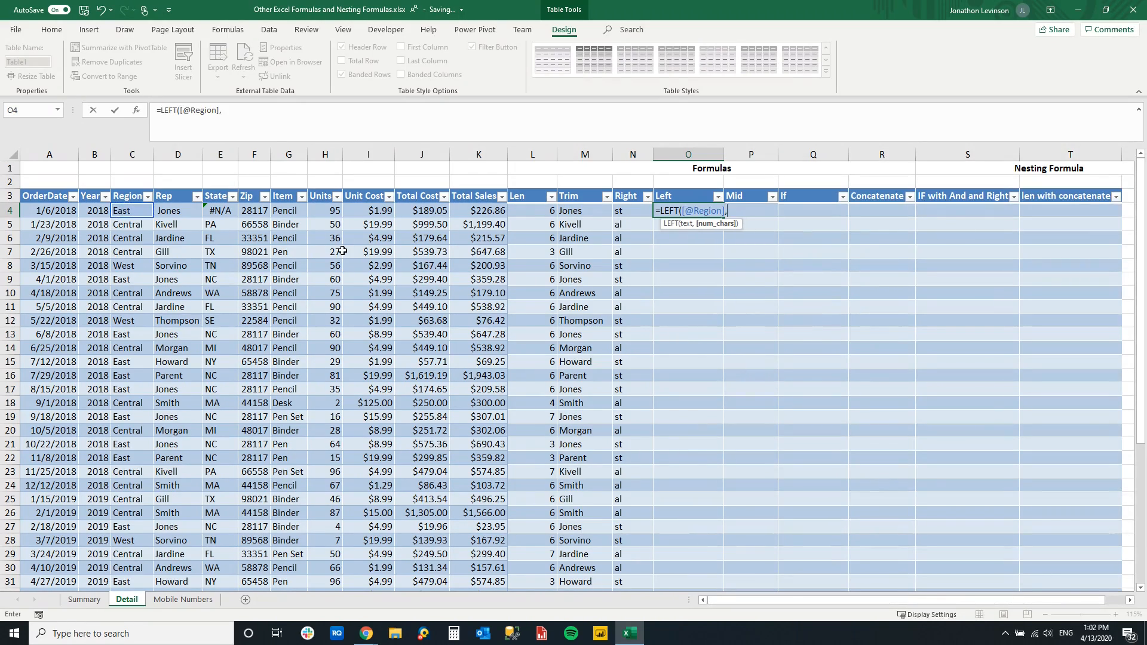
{"action": "type", "text": "3"}
{"action": "key", "text": "Return"}
{"action": "left_click", "coordinate": [678, 208]}
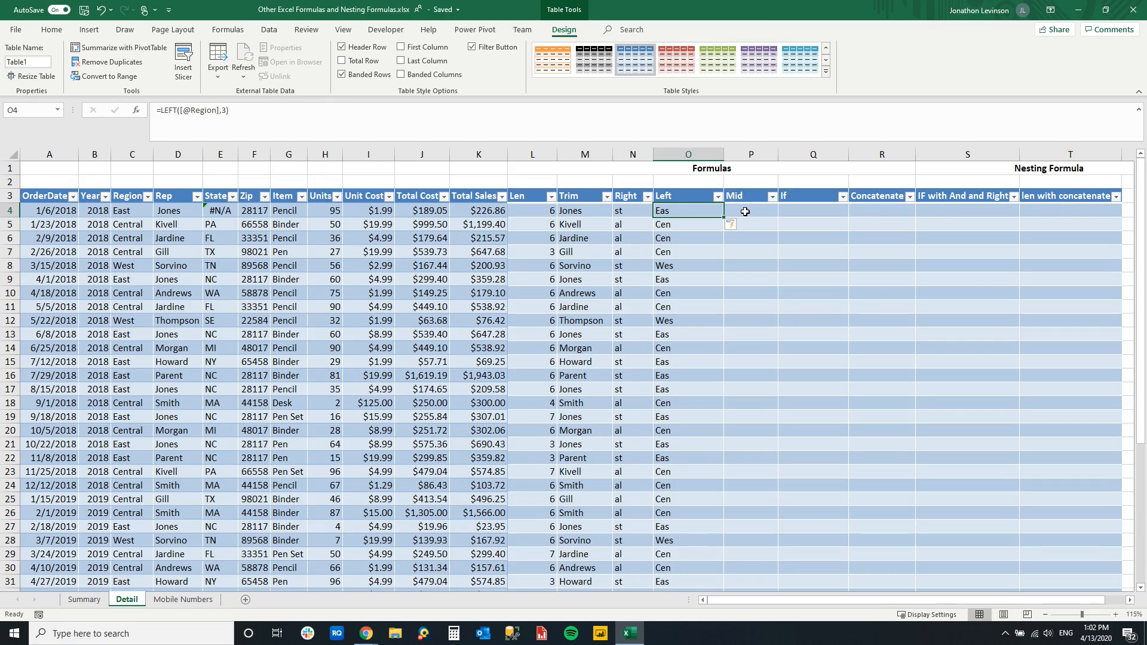
{"action": "left_click", "coordinate": [745, 211]}
{"action": "left_click", "coordinate": [182, 116]}
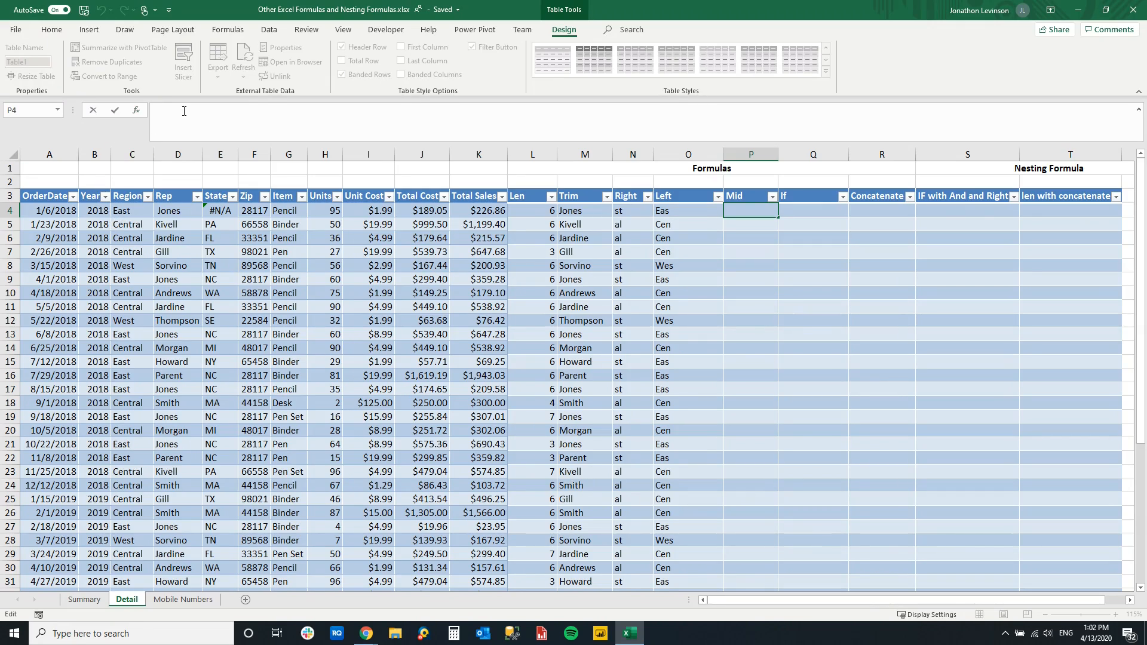
{"action": "type", "text": "=mid"}
{"action": "key", "text": "Tab"}
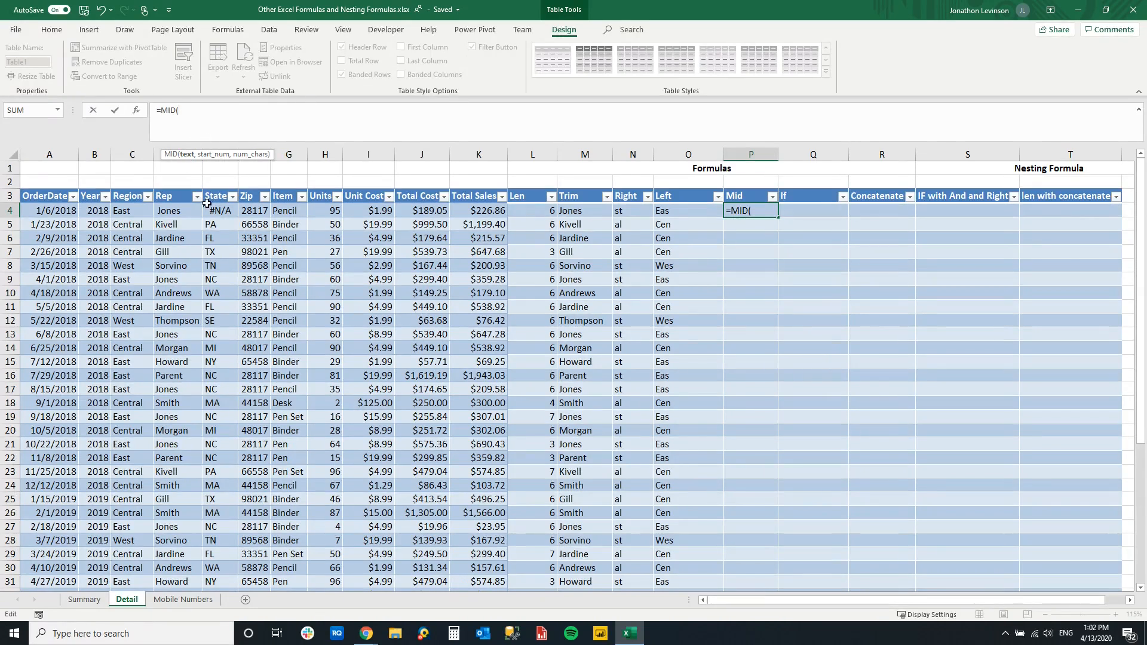
{"action": "left_click", "coordinate": [129, 208]}
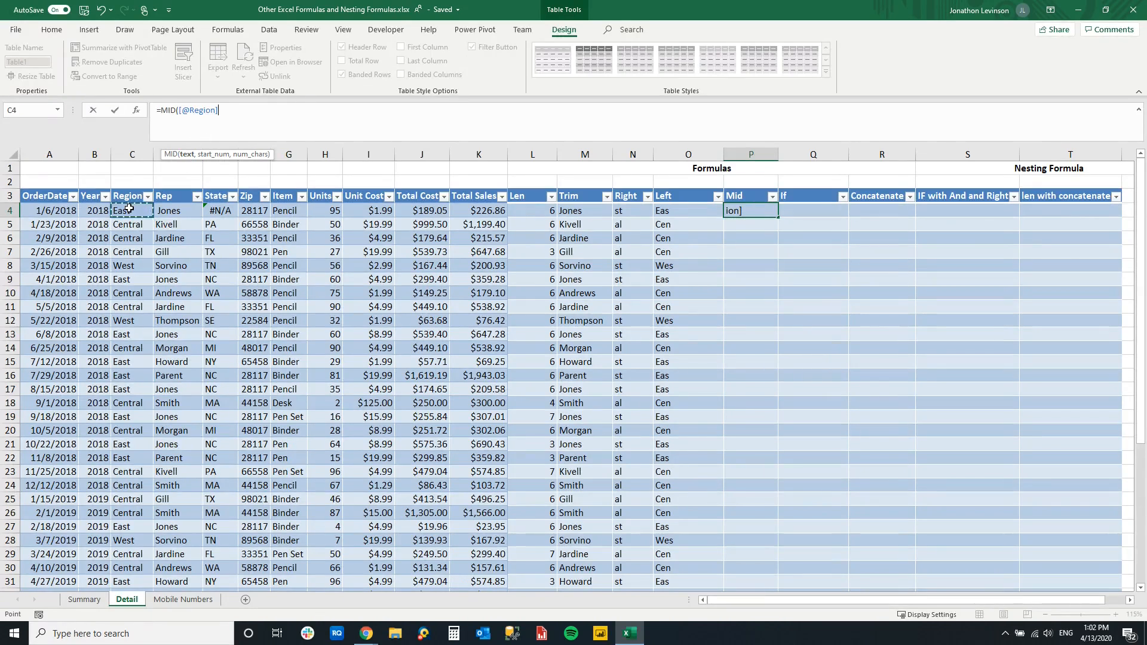
{"action": "type", "text": ","}
{"action": "type", "text": "2,"}
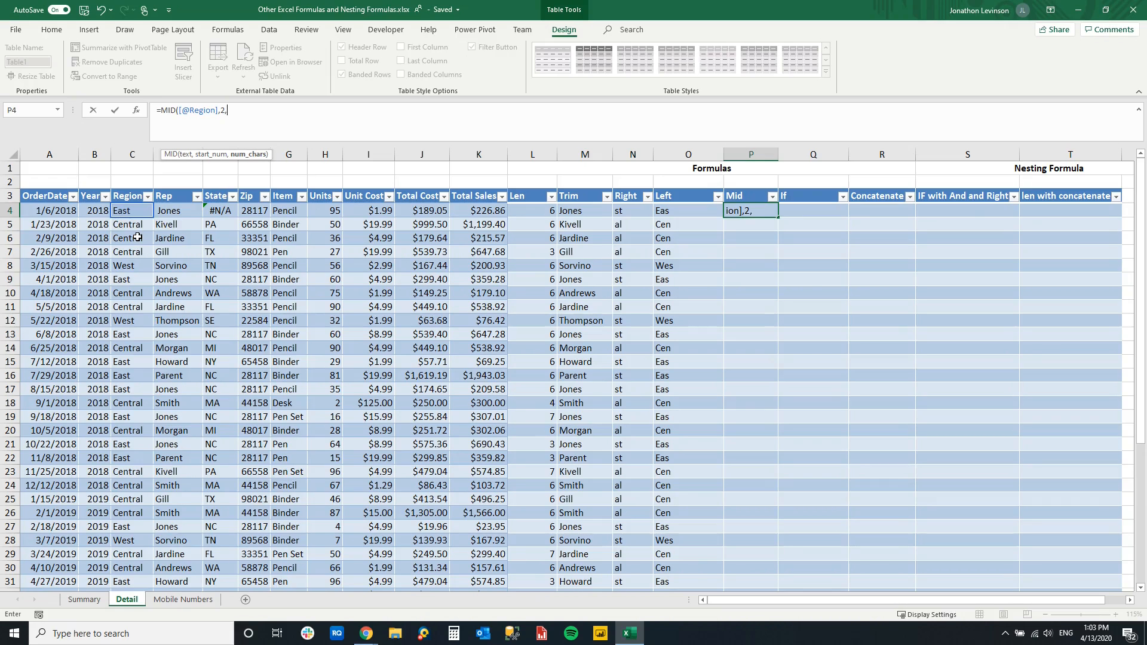
{"action": "type", "text": "50"}
{"action": "key", "text": "Return"}
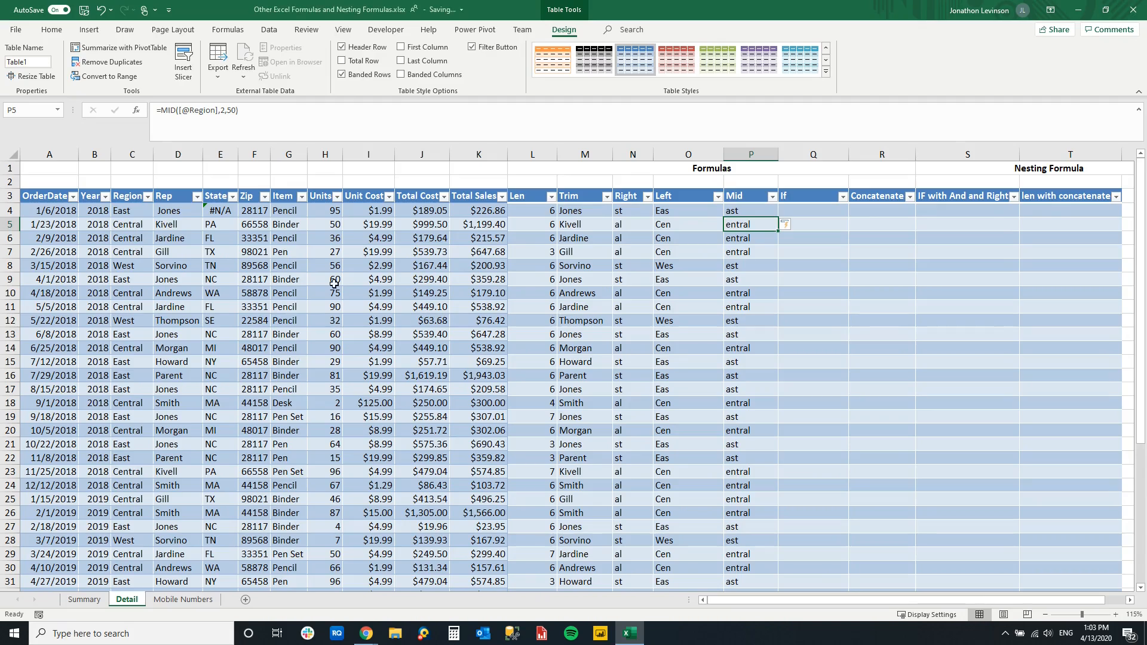
{"action": "left_click", "coordinate": [744, 211]}
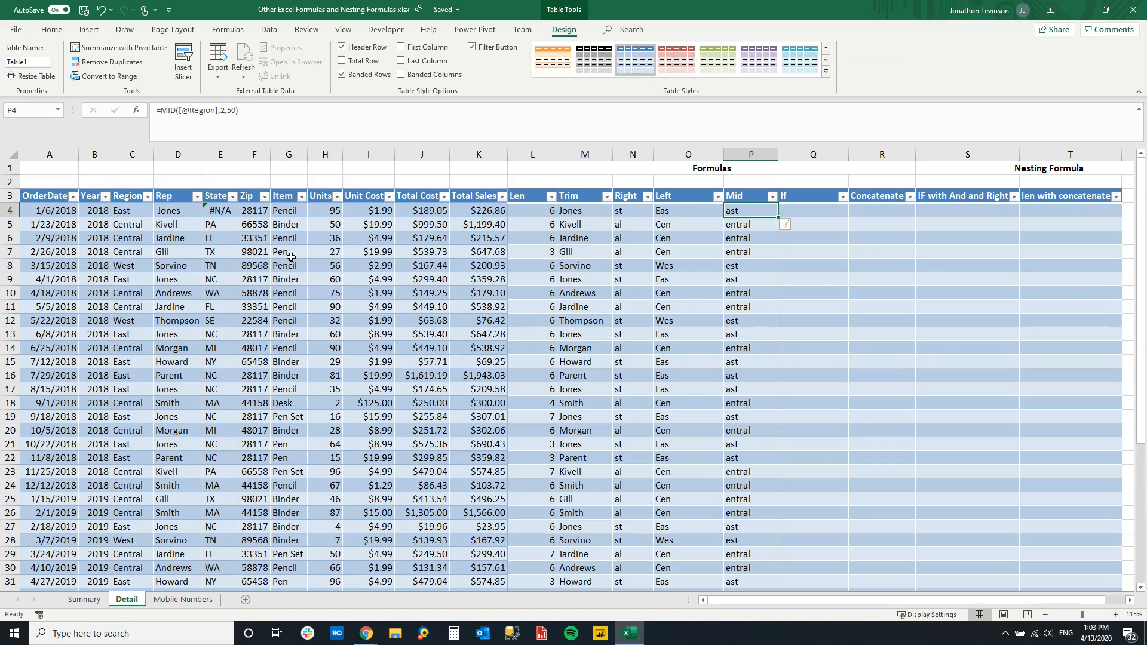
{"action": "left_click", "coordinate": [818, 209]}
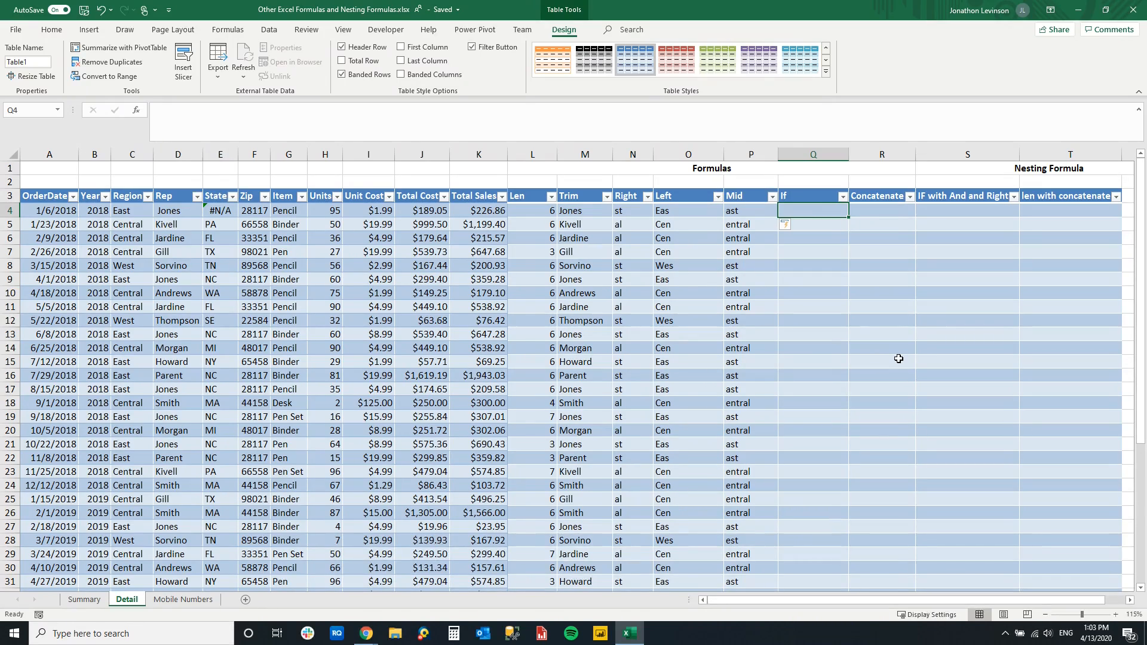
{"action": "type", "text": "=IF("}
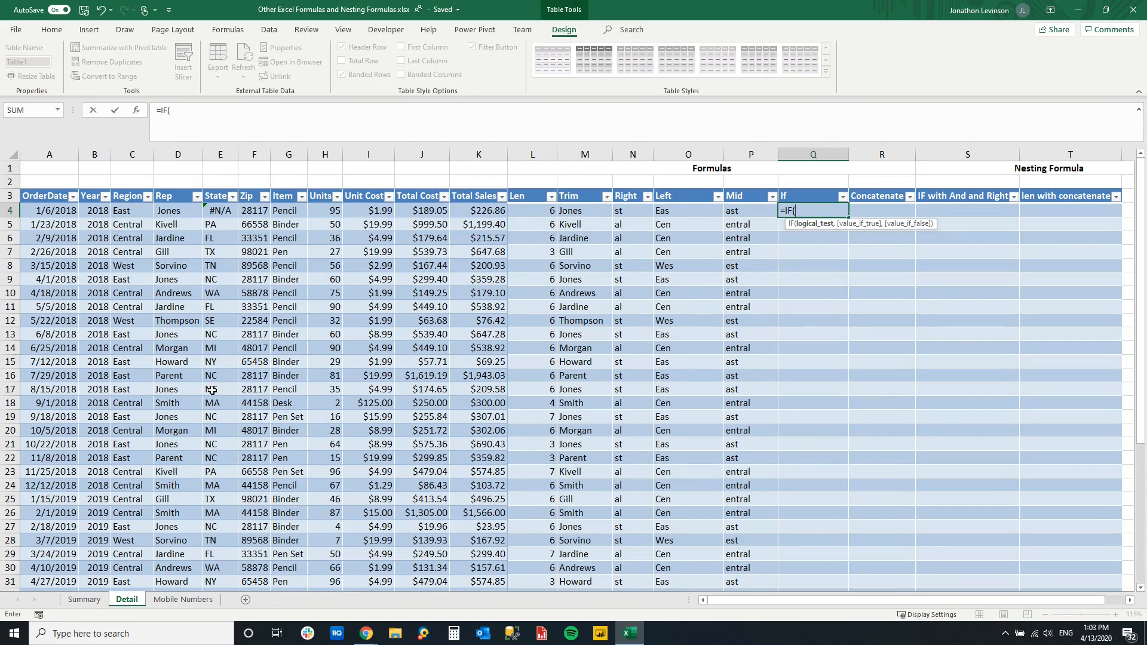
{"action": "left_click", "coordinate": [123, 207]}
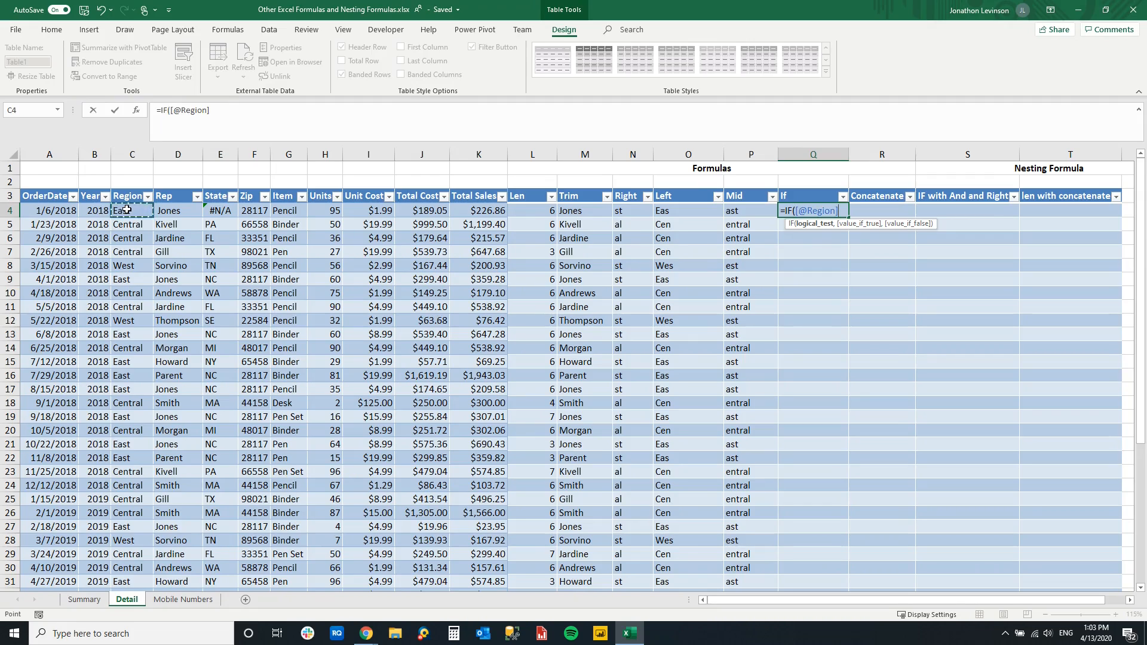
{"action": "type", "text": "= \"East\",\"Y\","}
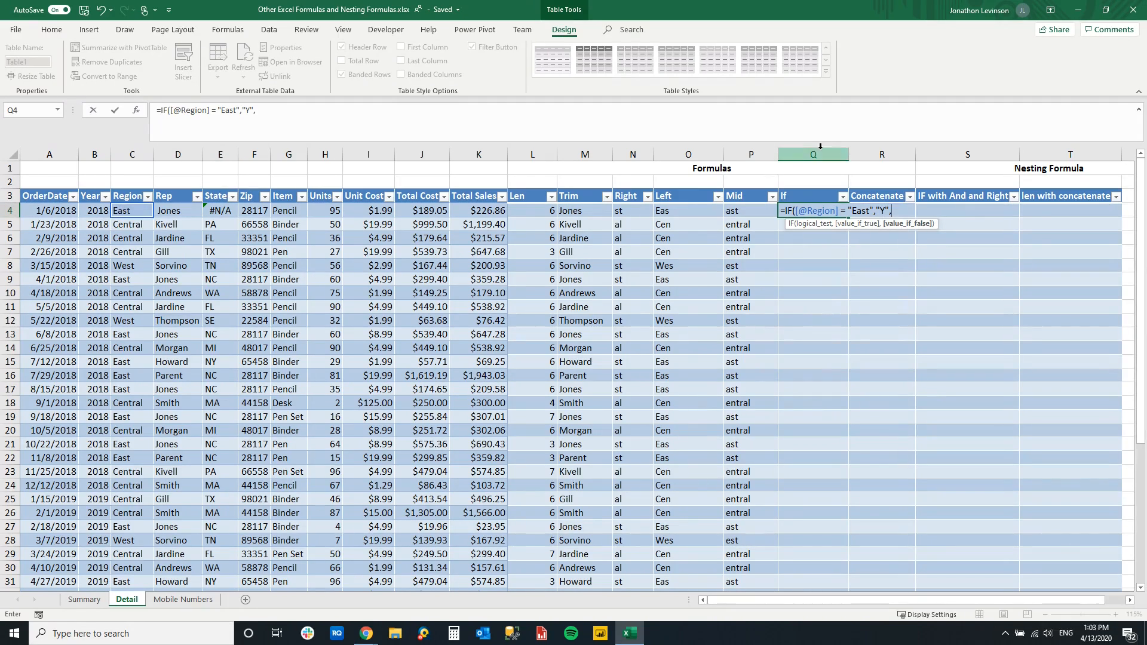
{"action": "type", "text": "\"N\""}
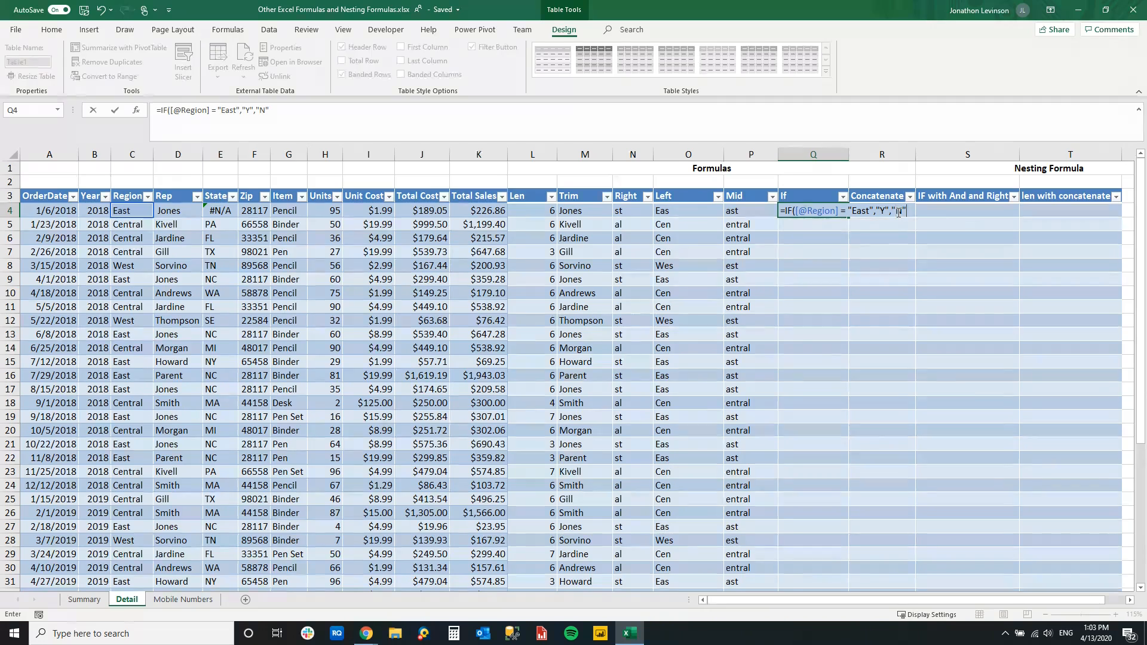
{"action": "key", "text": "Return"}
{"action": "left_click", "coordinate": [814, 208]}
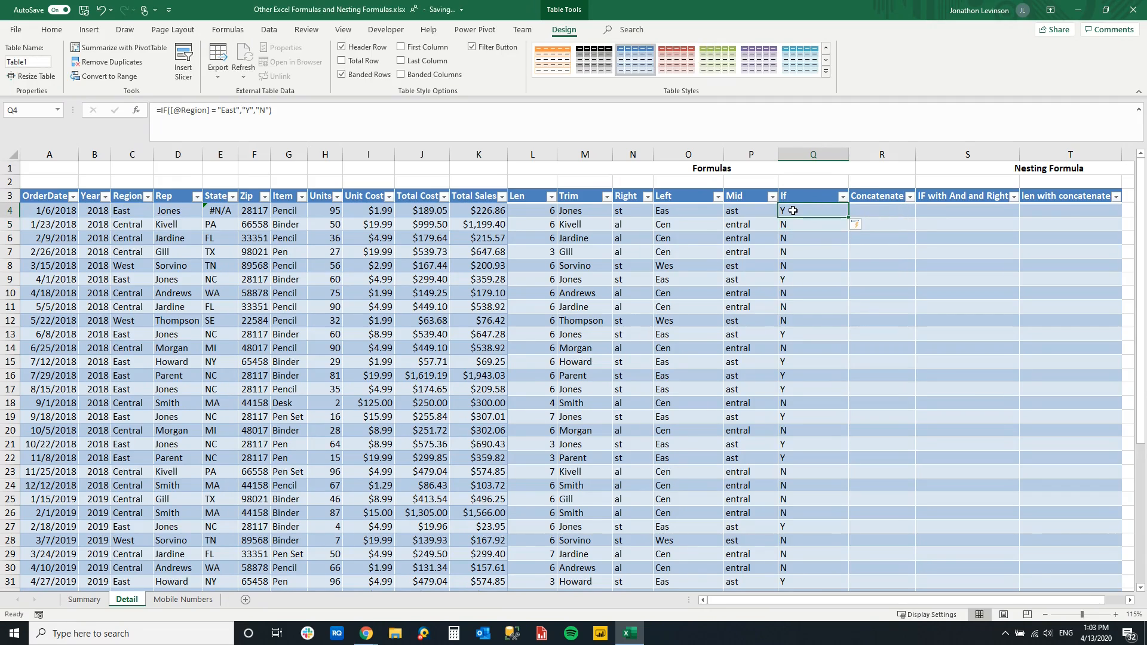
{"action": "left_click", "coordinate": [122, 207]}
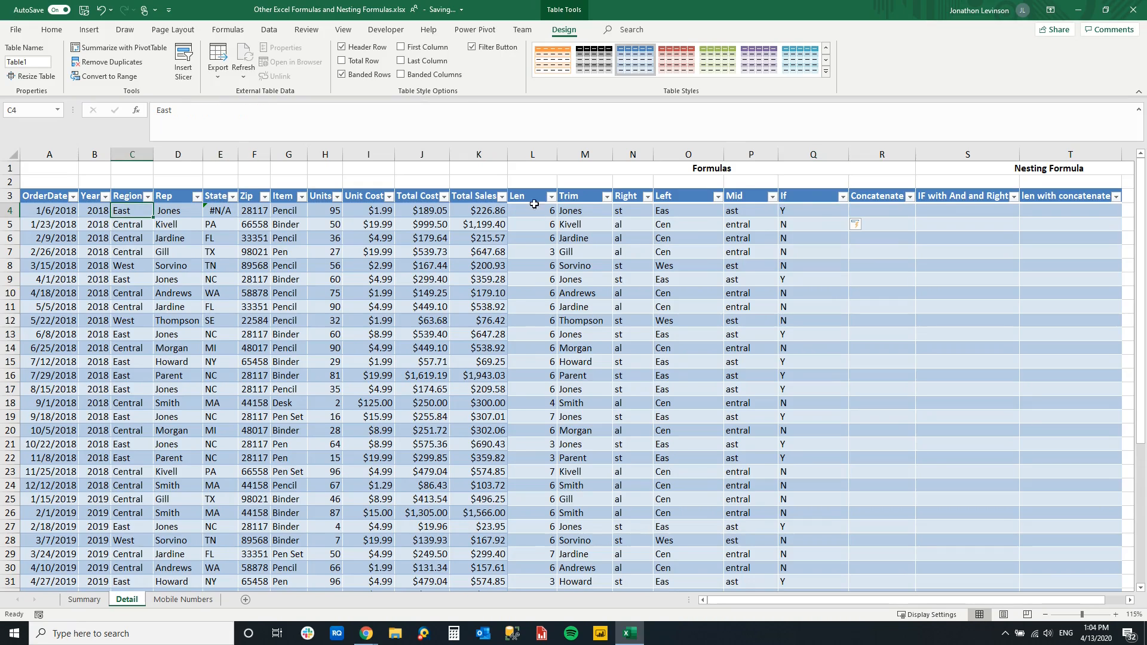
{"action": "left_click", "coordinate": [800, 209]}
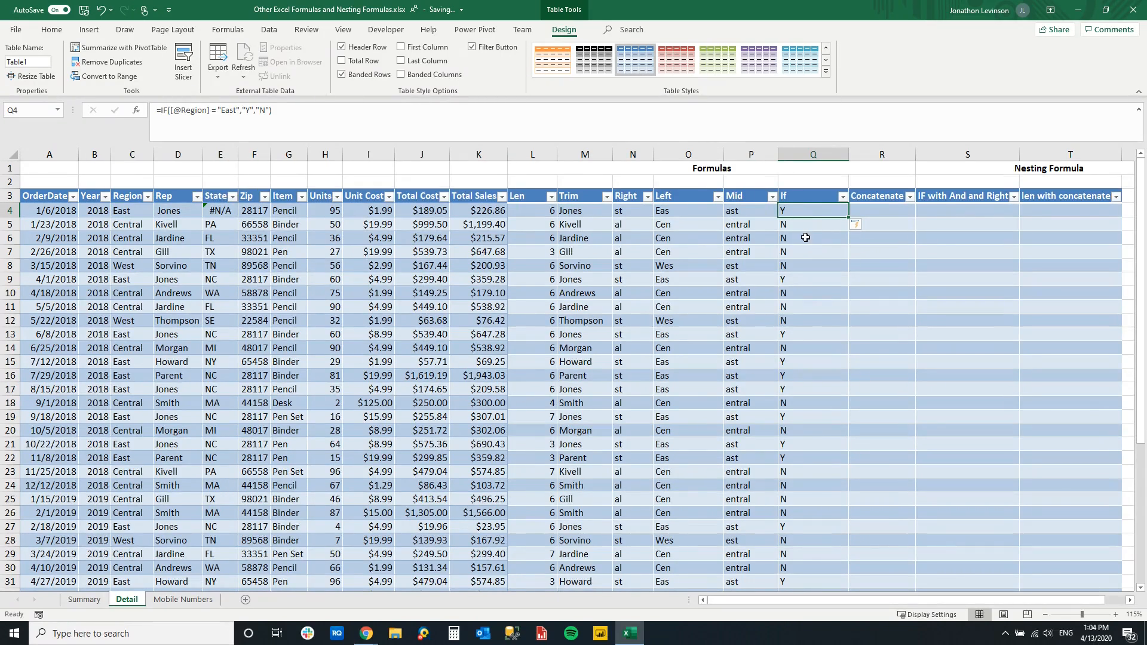
{"action": "left_click_drag", "start_coordinate": [802, 225], "coordinate": [816, 272]}
{"action": "left_click", "coordinate": [893, 208]}
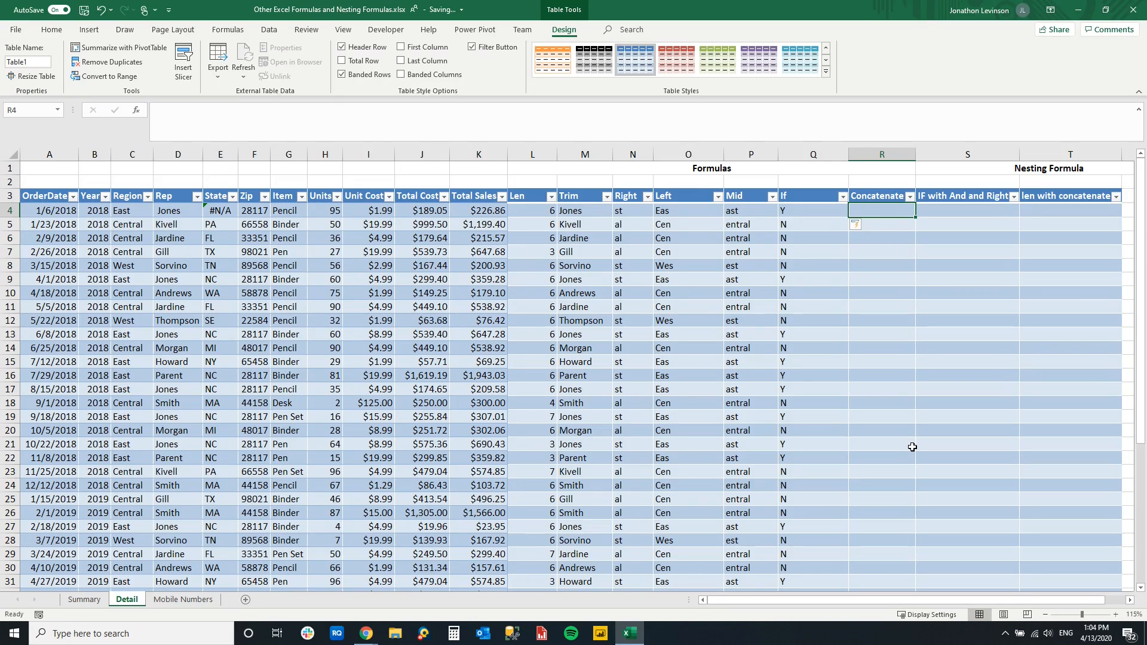
{"action": "type", "text": "=con"}
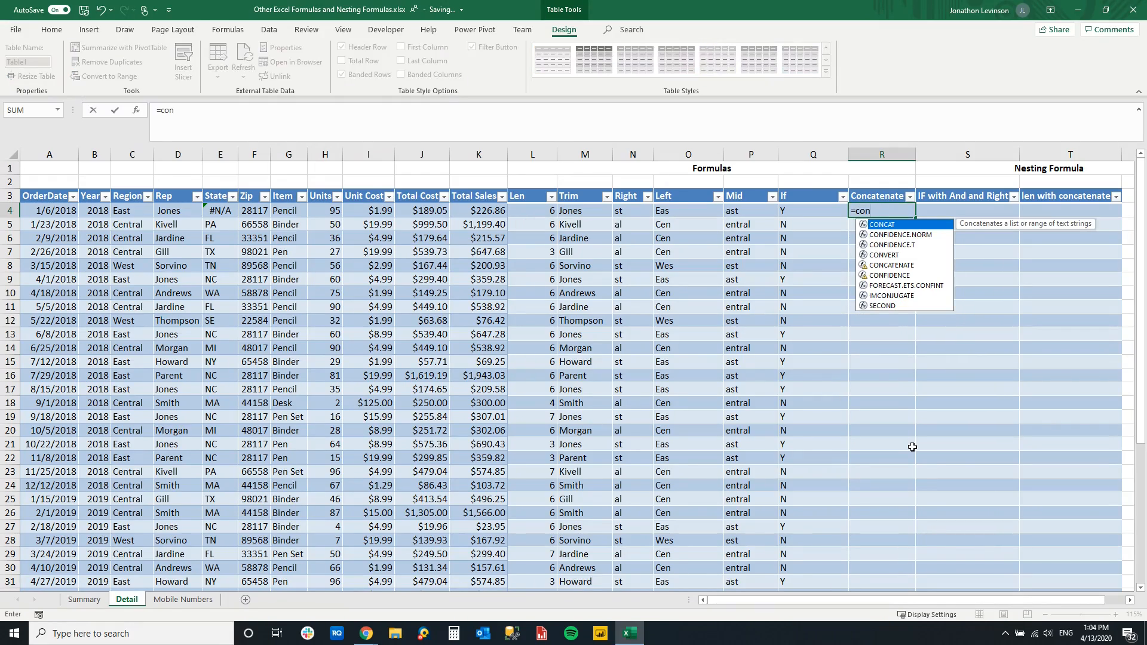
{"action": "type", "text": "c"}
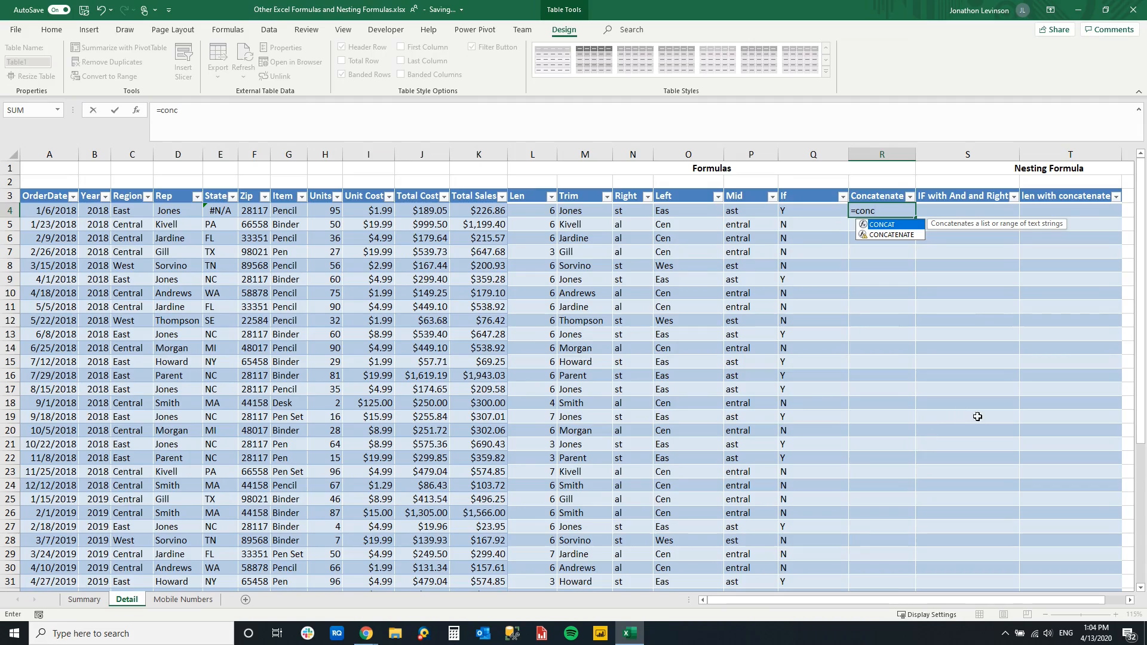
{"action": "left_click", "coordinate": [884, 234]}
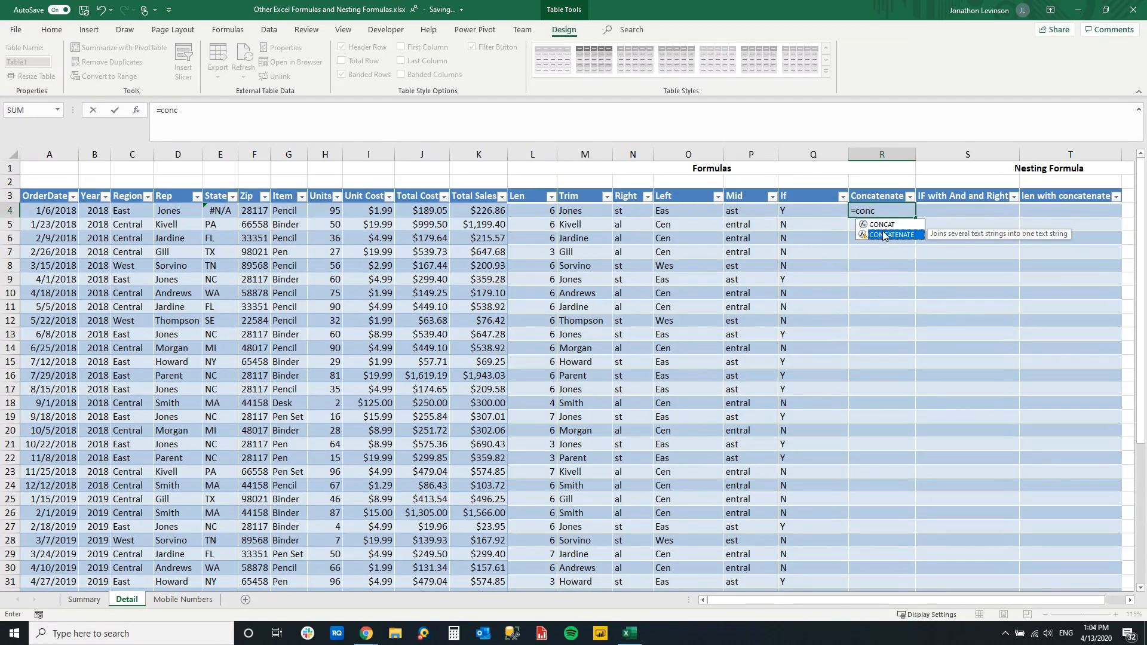
{"action": "key", "text": "Up"}
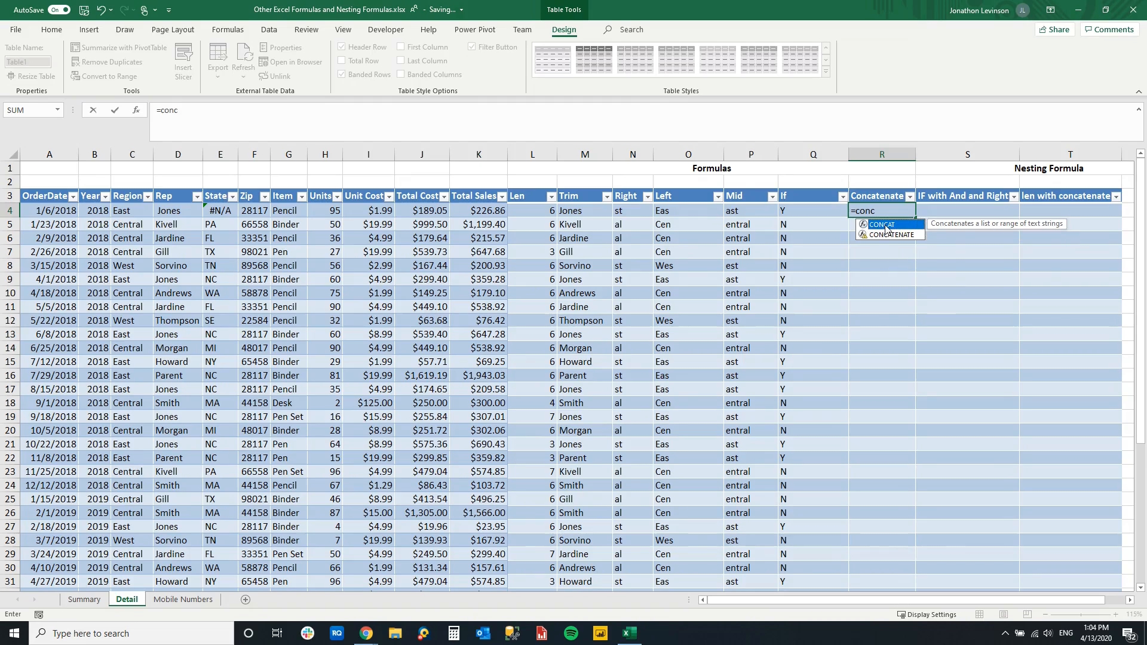
{"action": "double_click", "coordinate": [886, 229]}
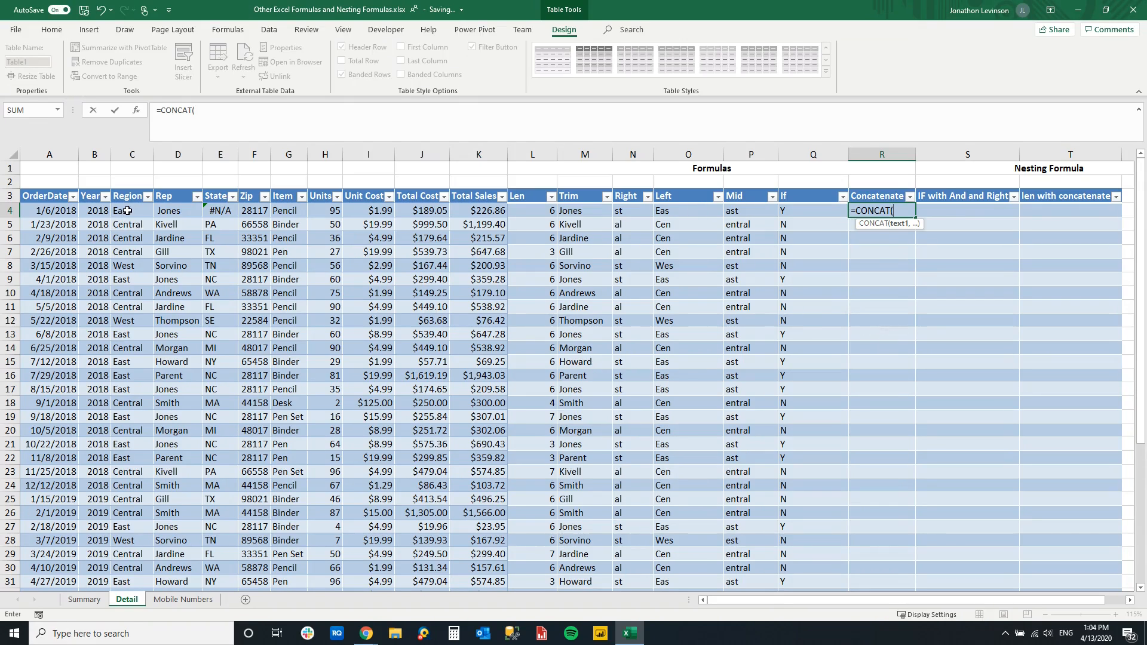
{"action": "type", "text": "\"I am from the"}
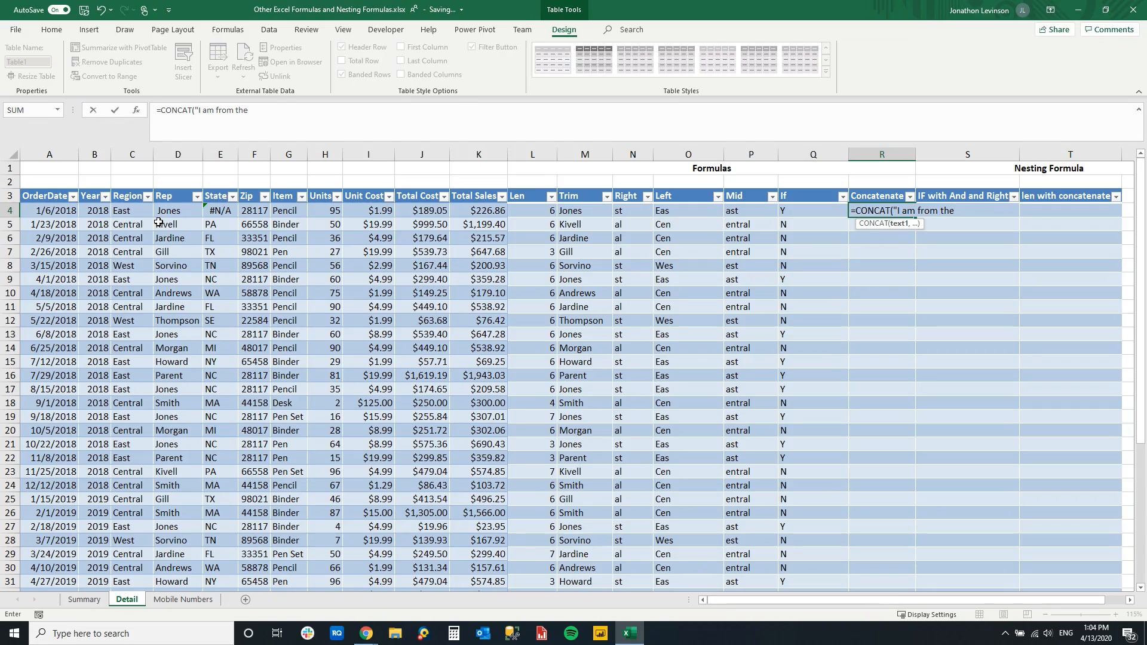
{"action": "type", "text": "\""}
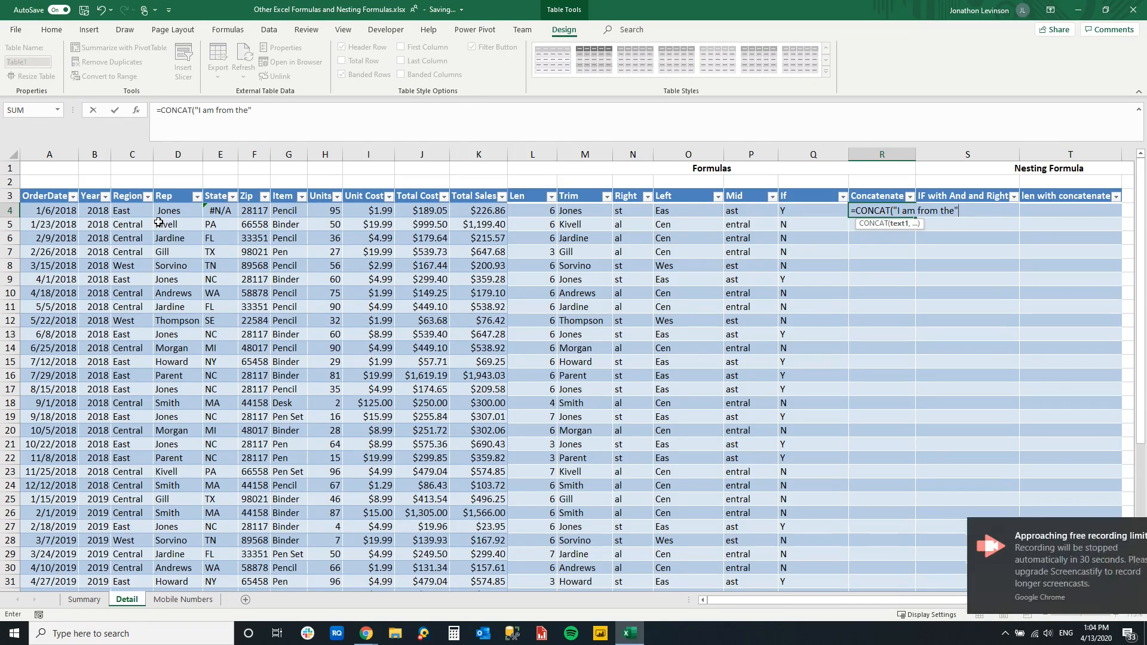
{"action": "key", "text": "BackSpace"}
{"action": "type", "text": "\","}
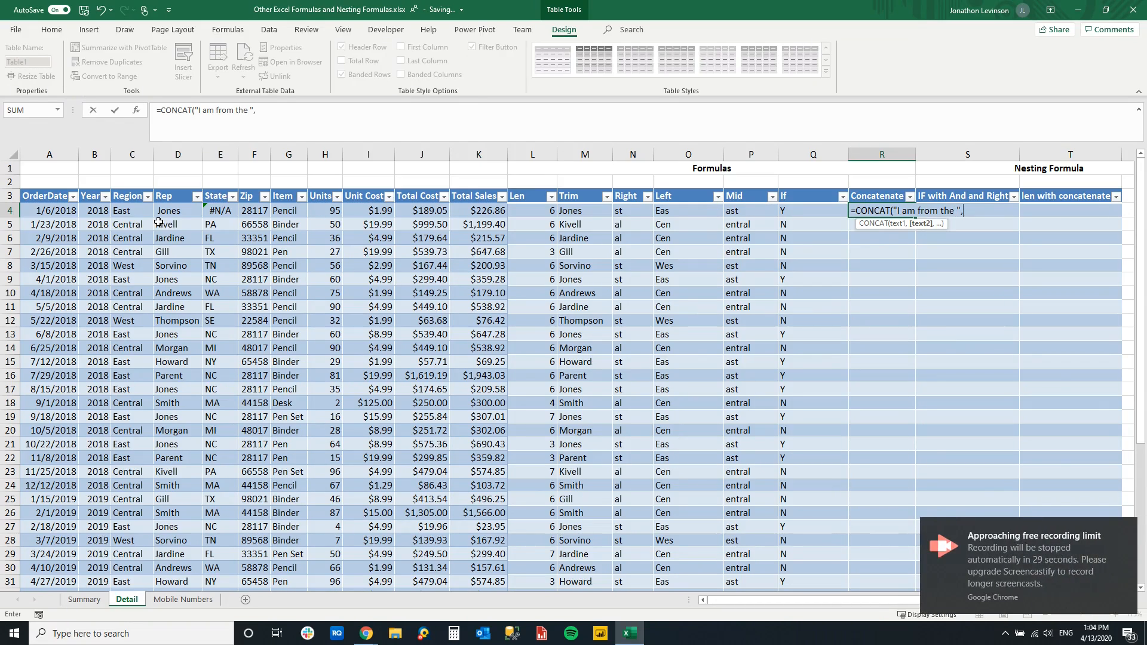
{"action": "left_click", "coordinate": [127, 212]}
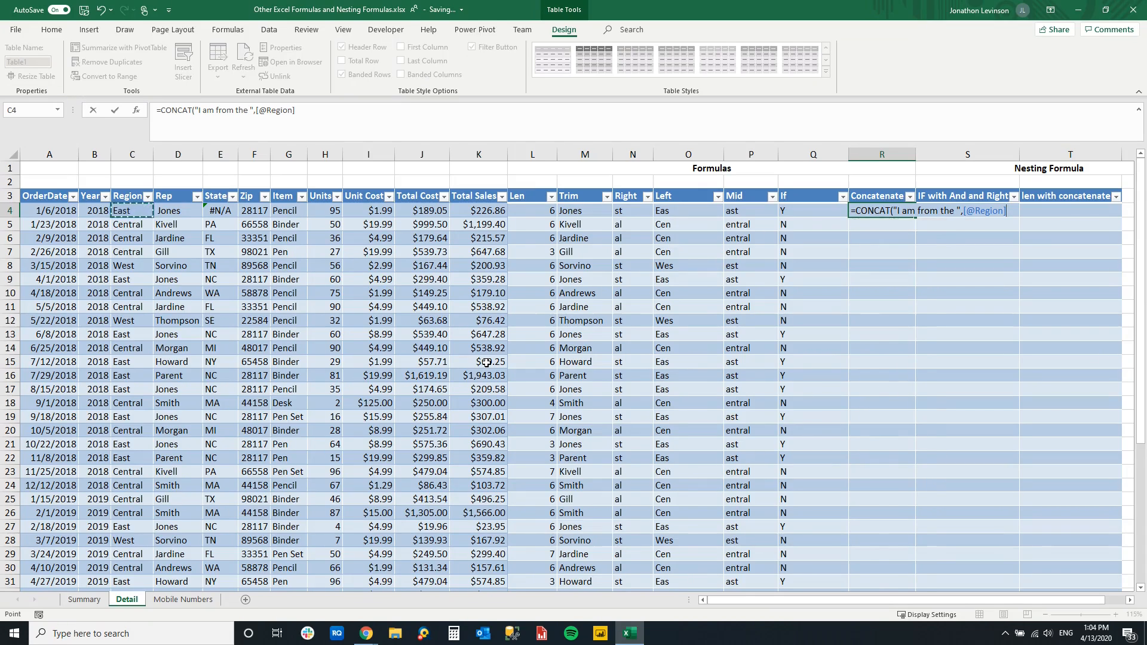
{"action": "key", "text": "Return"}
- Widen the Concatenate column to show its full text and check the formula results in several rows
{"action": "left_click_drag", "start_coordinate": [916, 153], "coordinate": [944, 151]}
{"action": "left_click", "coordinate": [885, 212]}
{"action": "left_click", "coordinate": [905, 226]}
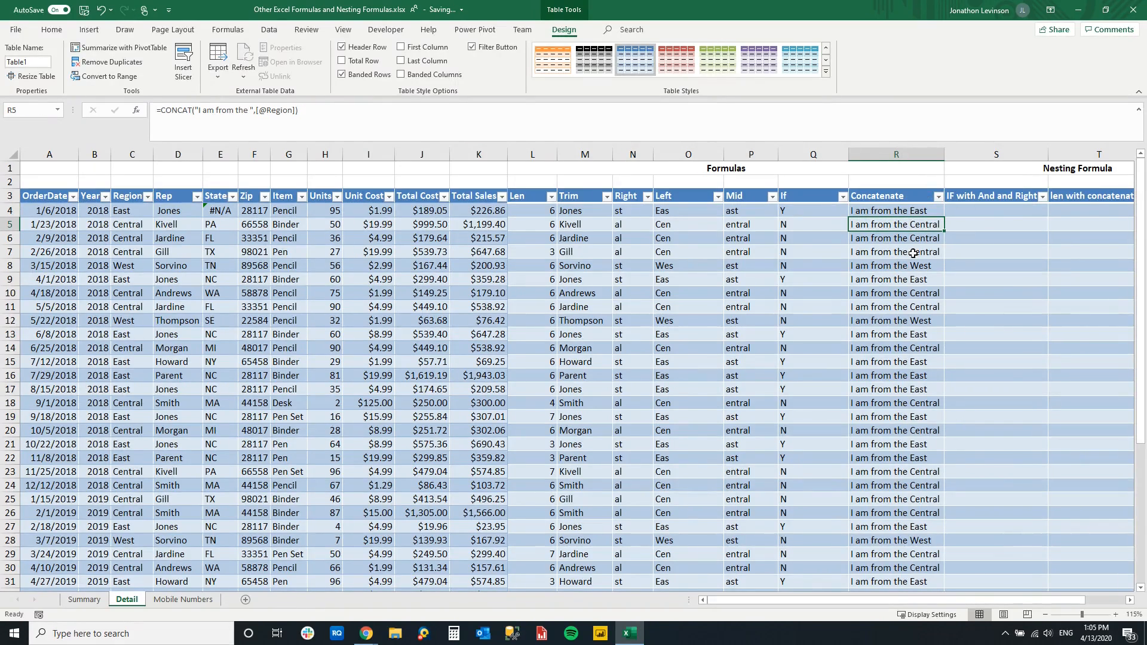
{"action": "left_click", "coordinate": [916, 265]}
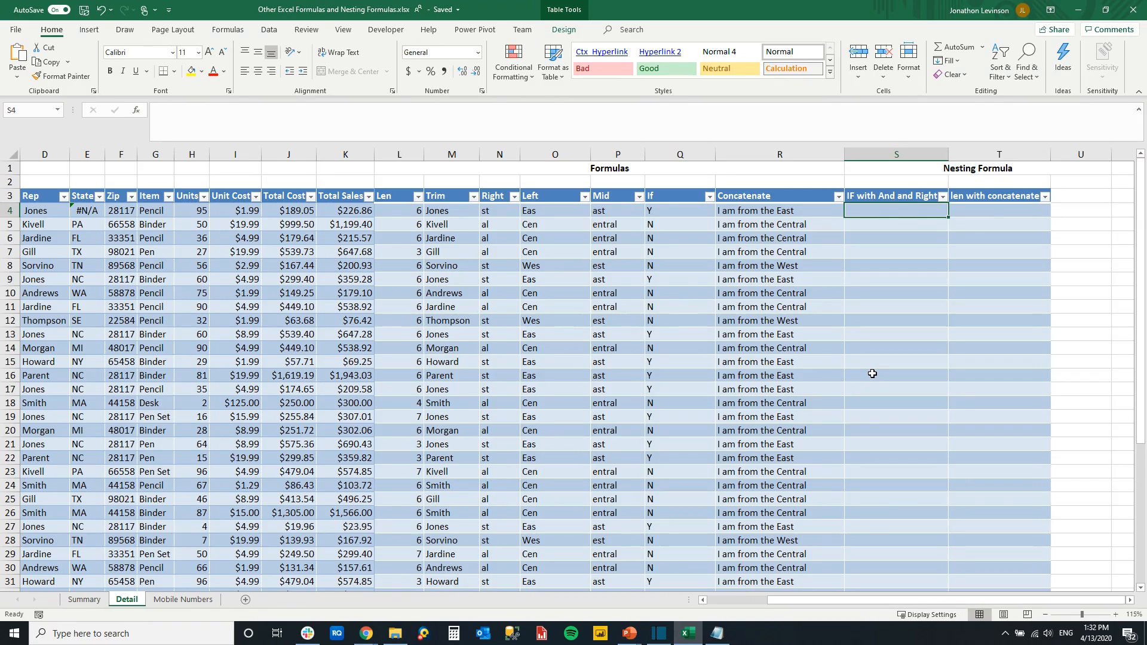
{"action": "type", "text": "=if"}
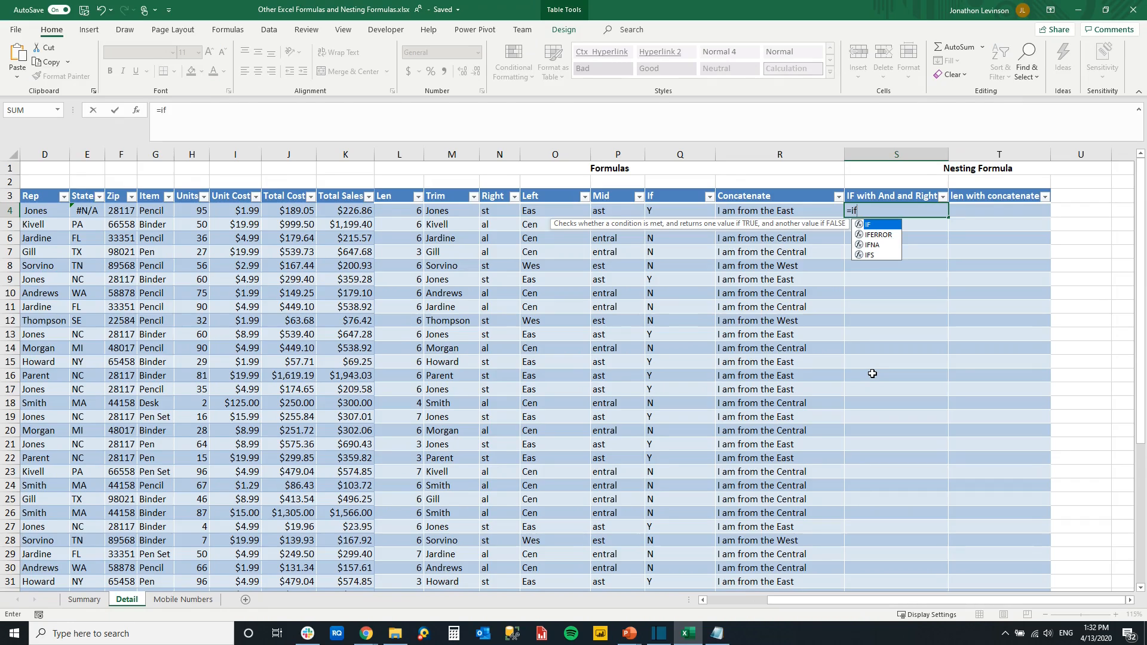
{"action": "key", "text": "Tab"}
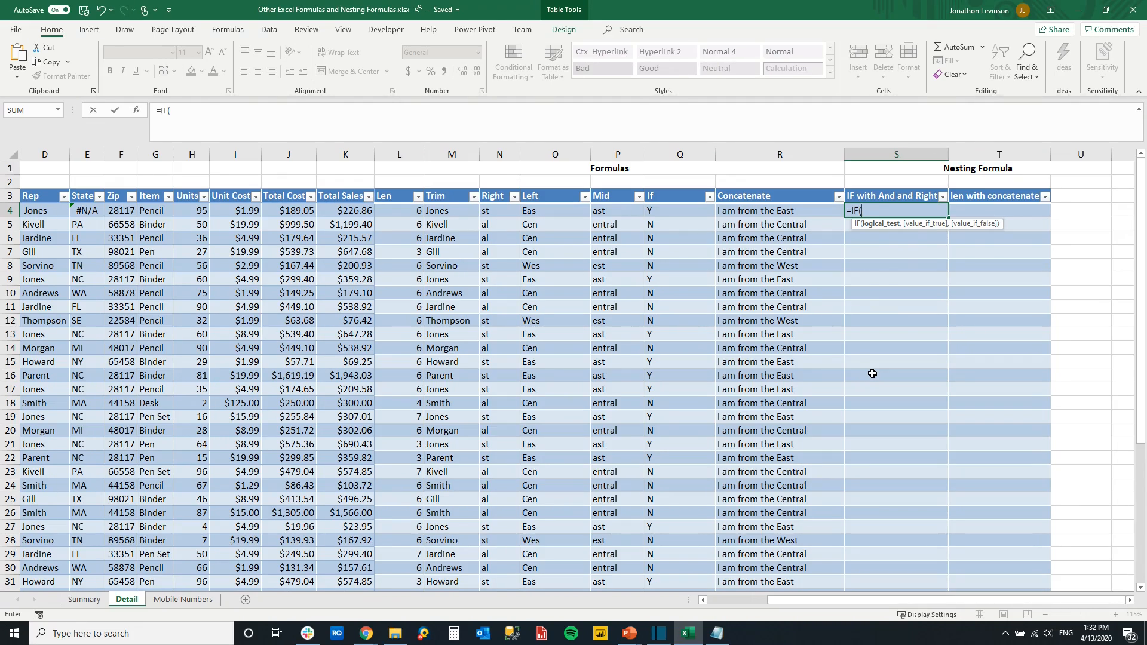
{"action": "type", "text": "and"}
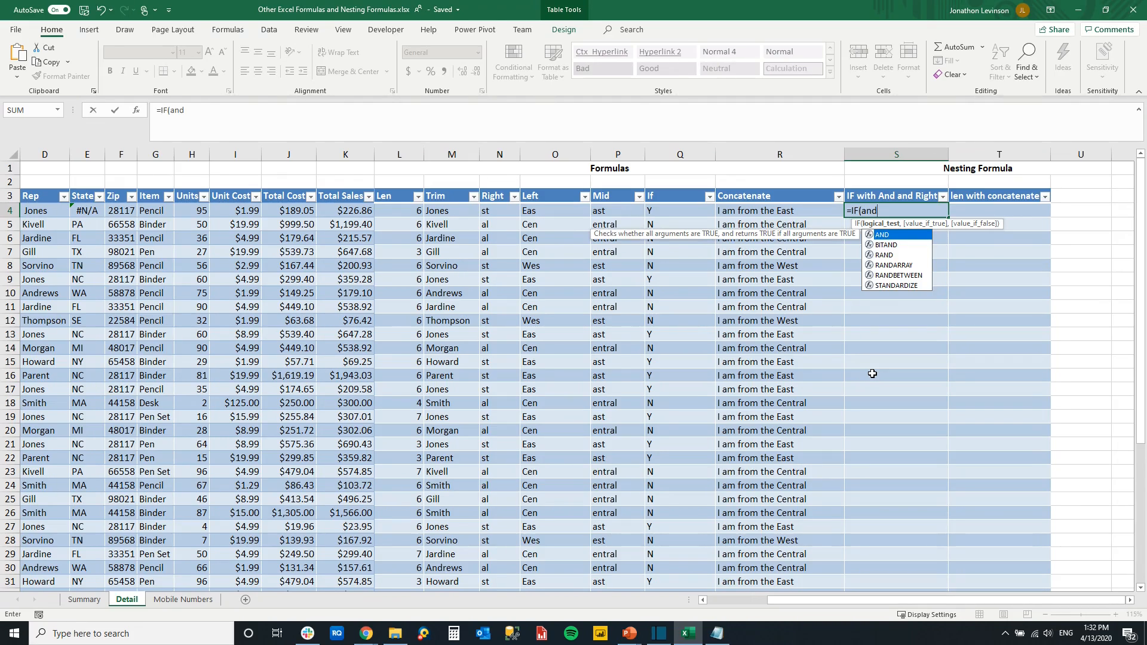
{"action": "key", "text": "Tab"}
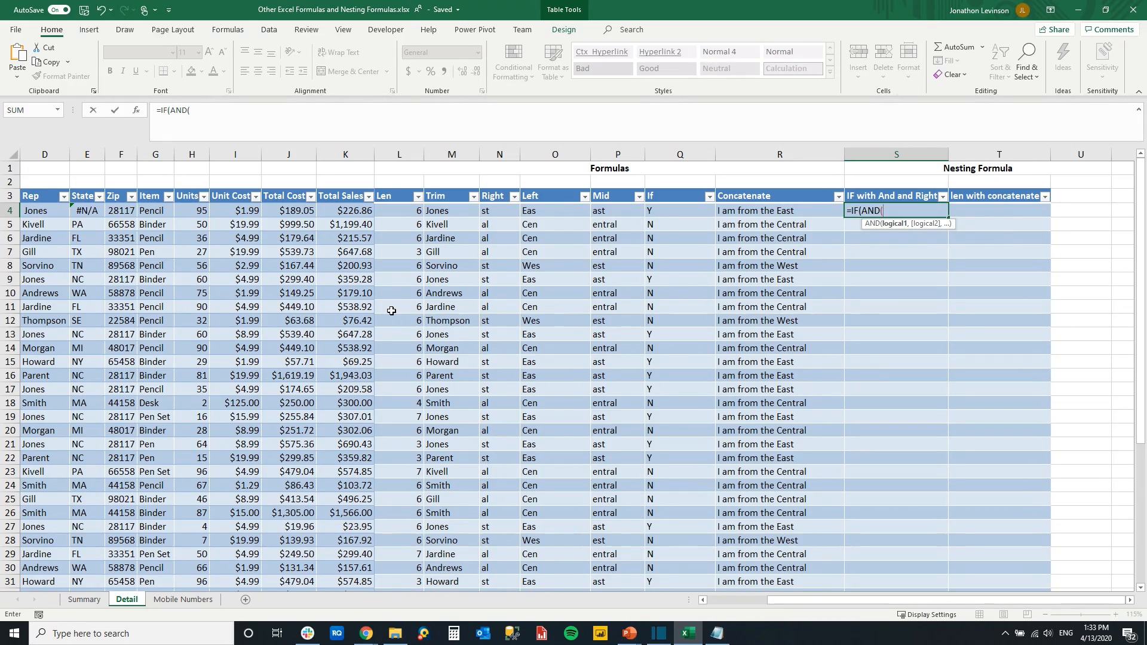
{"action": "left_click", "coordinate": [147, 211]}
{"action": "type", "text": "= \""}
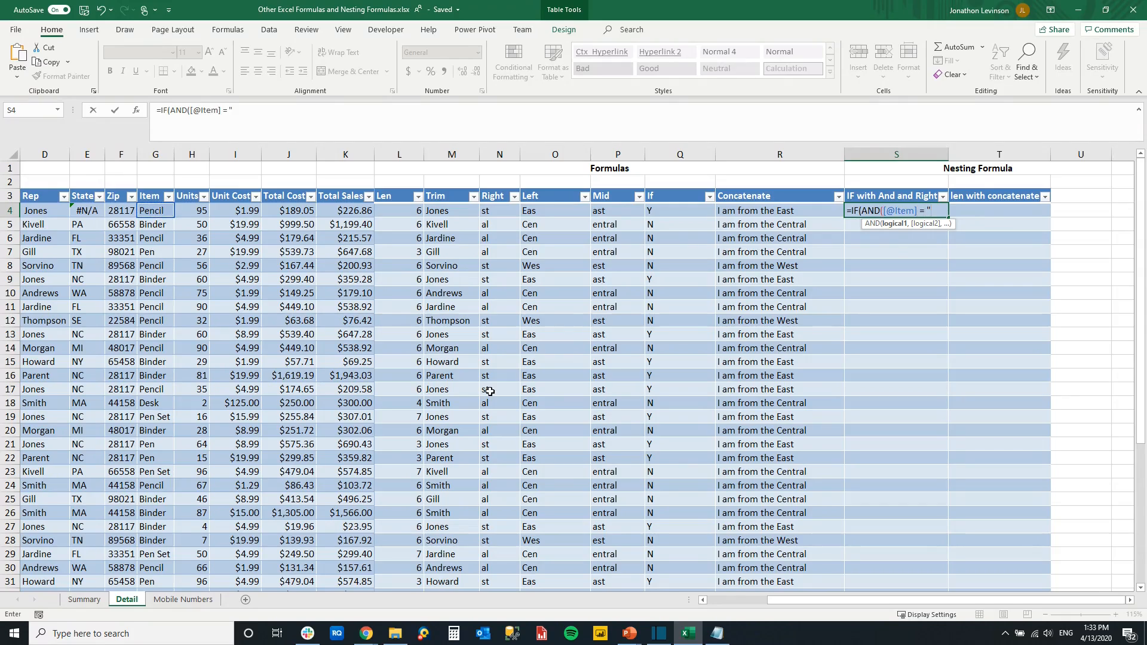
{"action": "type", "text": "Pe"}
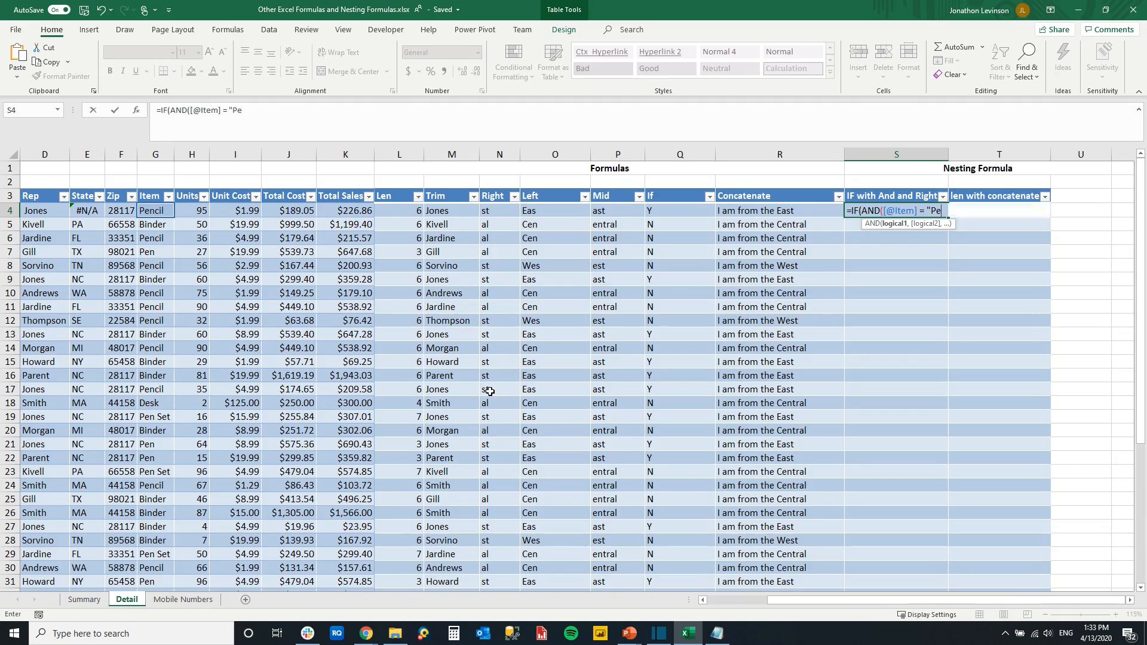
{"action": "type", "text": "ncil\""}
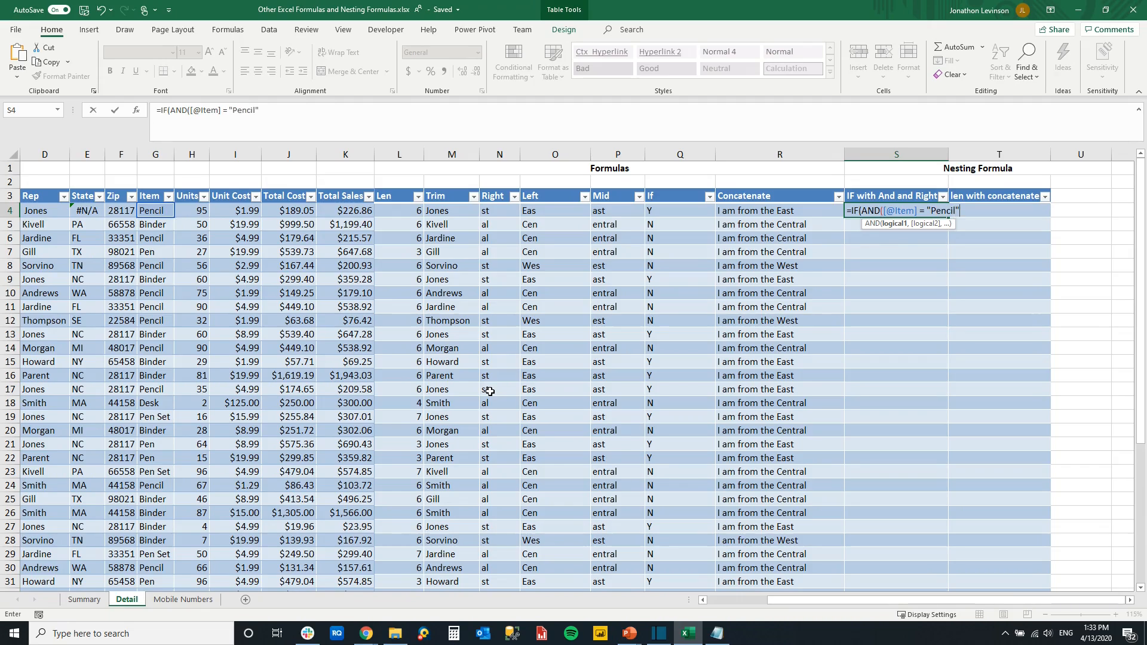
{"action": "type", "text": ",RIGHT("}
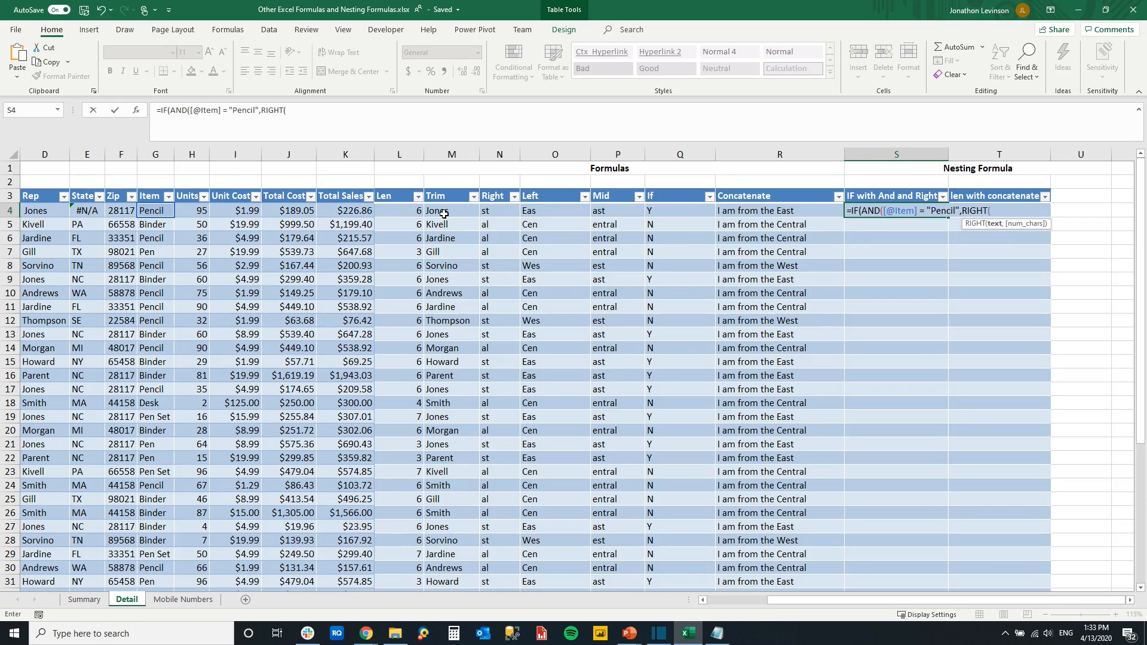
{"action": "left_click", "coordinate": [34, 210]}
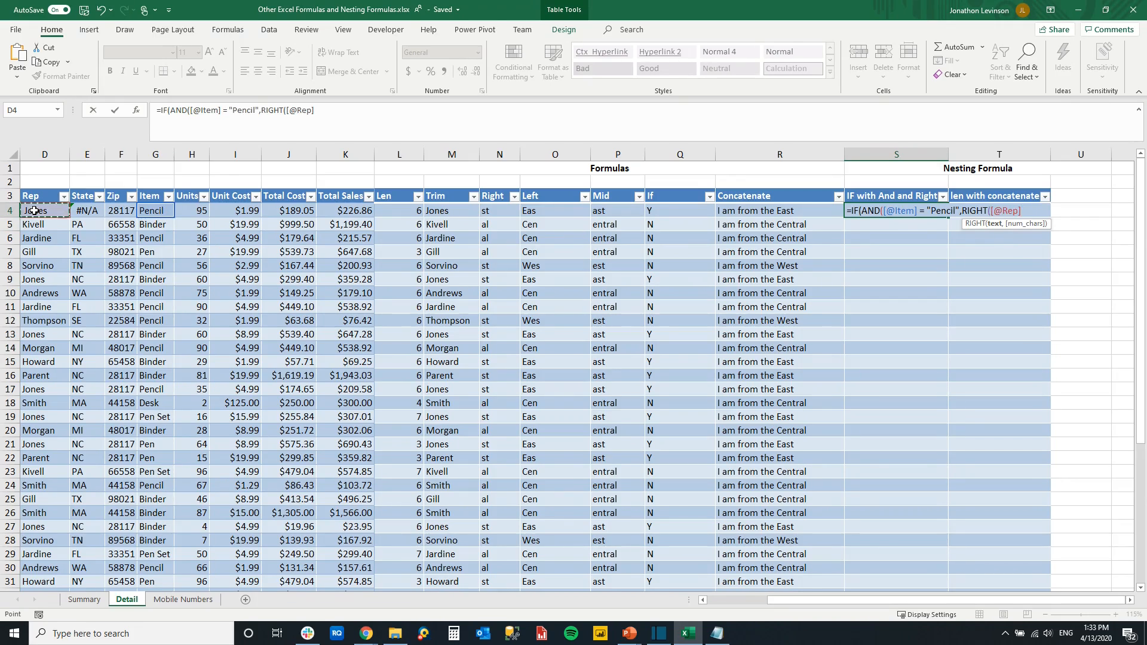
{"action": "type", "text": ",1"}
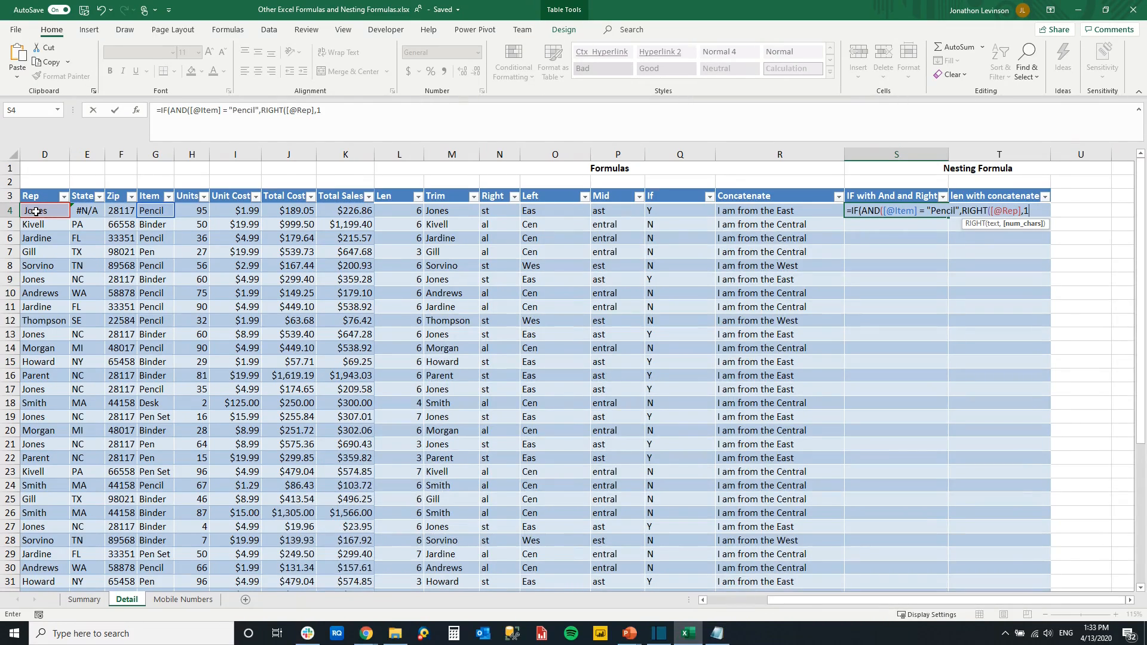
{"action": "type", "text": ")"}
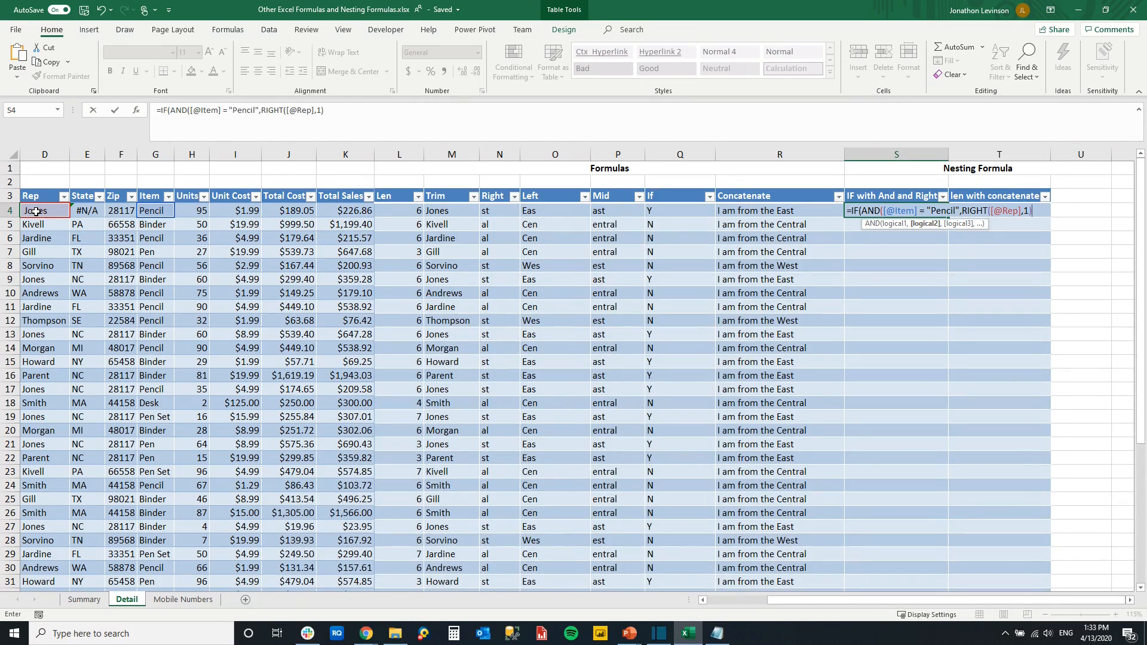
{"action": "type", "text": " = \"s"}
{"action": "key", "text": "Return"}
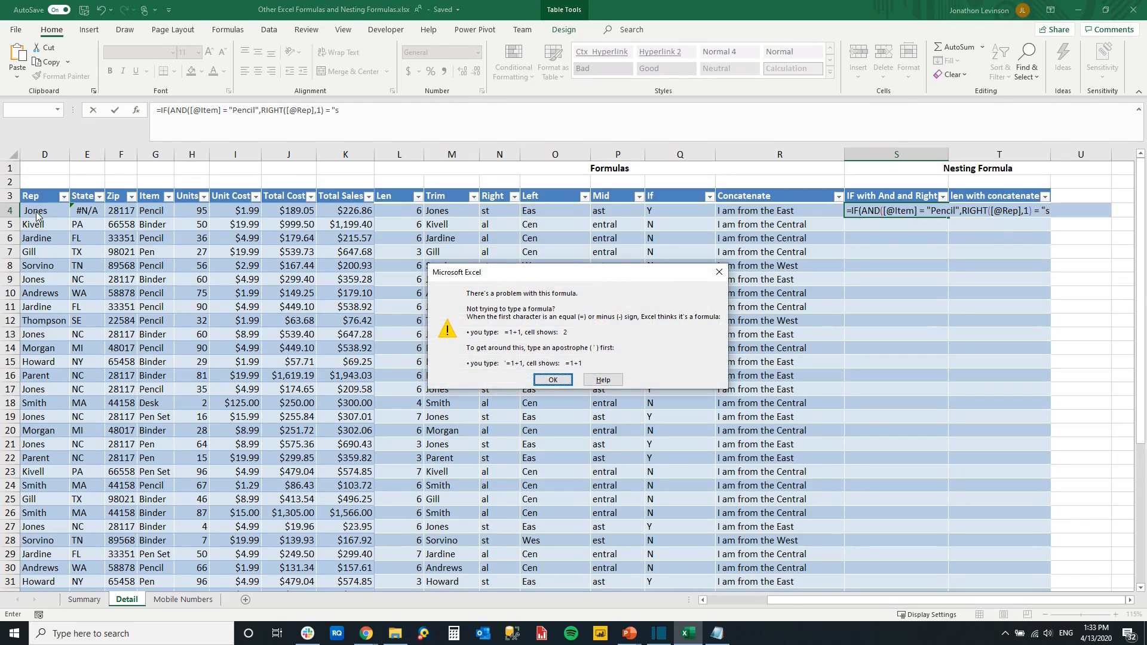
{"action": "left_click", "coordinate": [553, 380]}
{"action": "key", "text": "BackSpace"}
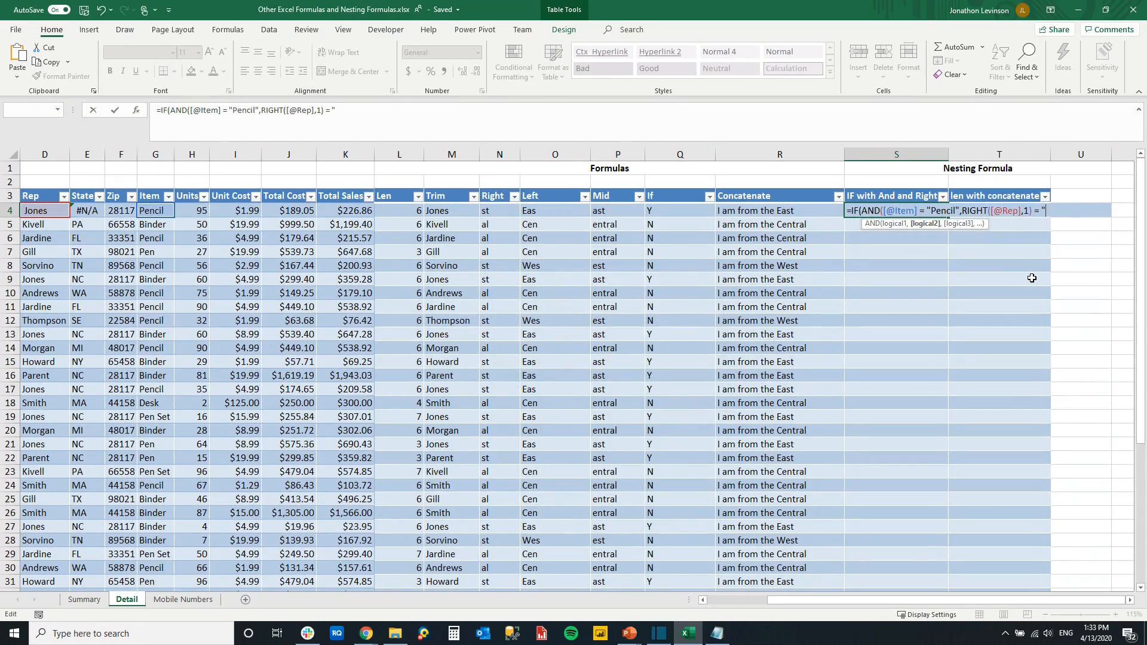
{"action": "type", "text": "s\")"}
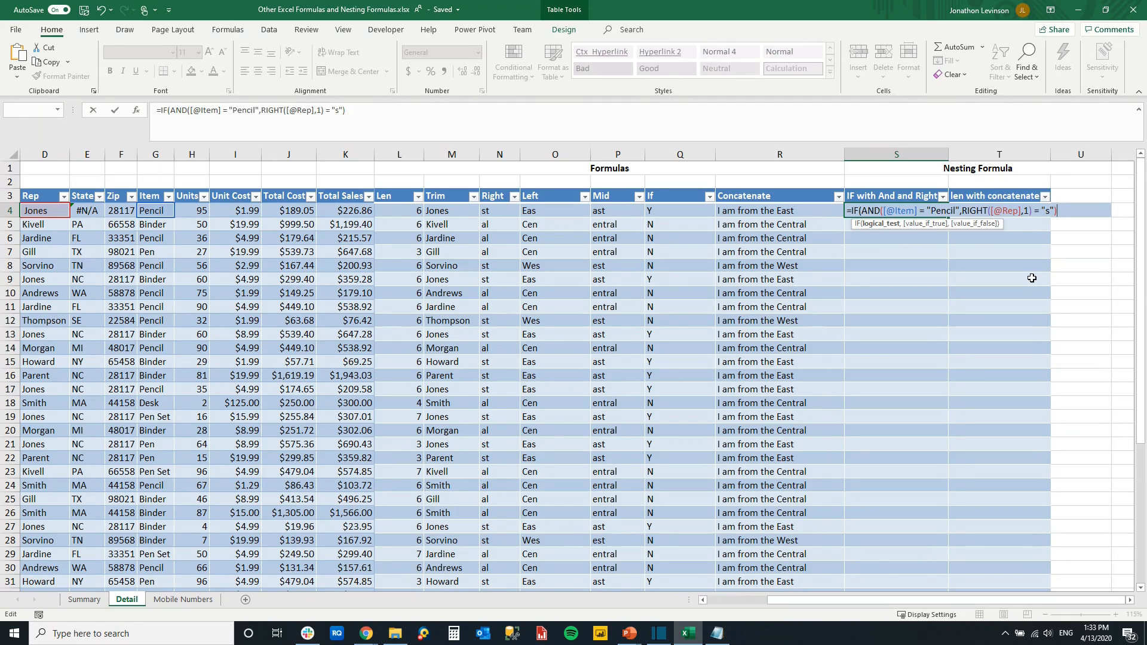
- Complete the IF formula to return "Y" when both conditions hold and "N" otherwise, filling the column
{"action": "type", "text": ", \"Y\",\"N\""}
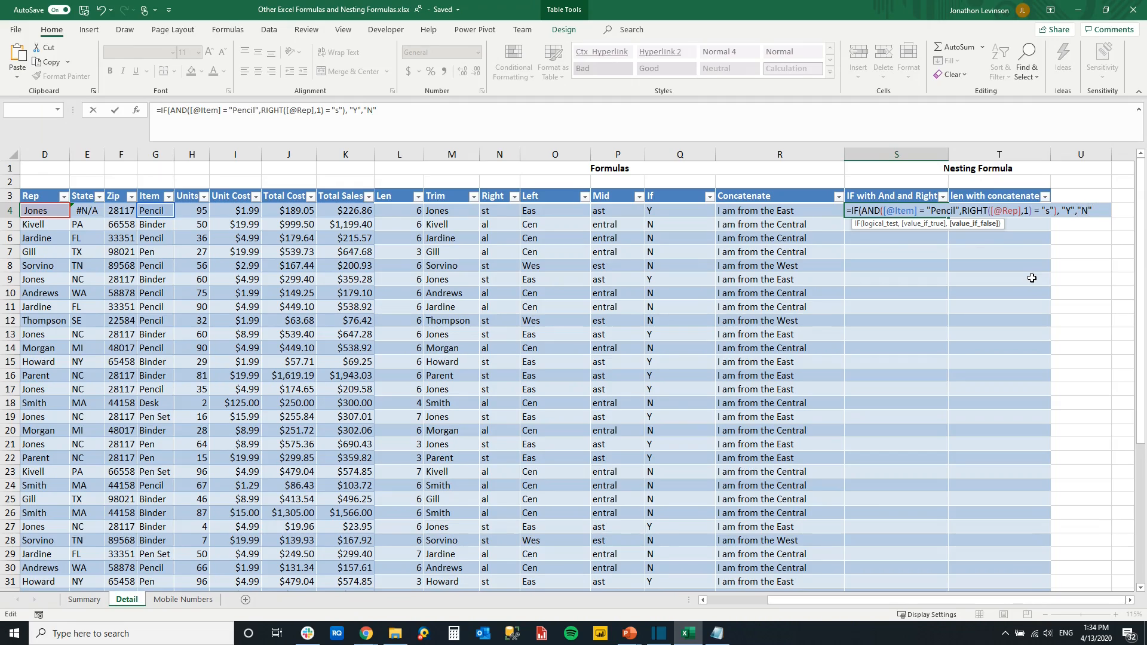
{"action": "type", "text": ")"}
{"action": "key", "text": "Return"}
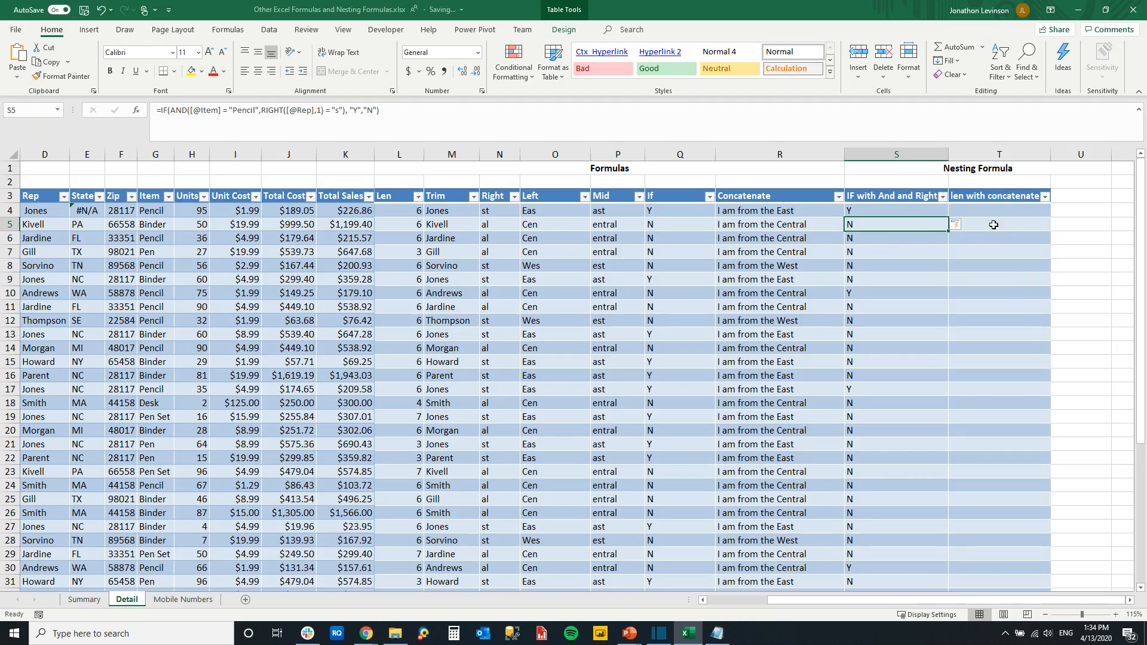
{"action": "left_click", "coordinate": [908, 209]}
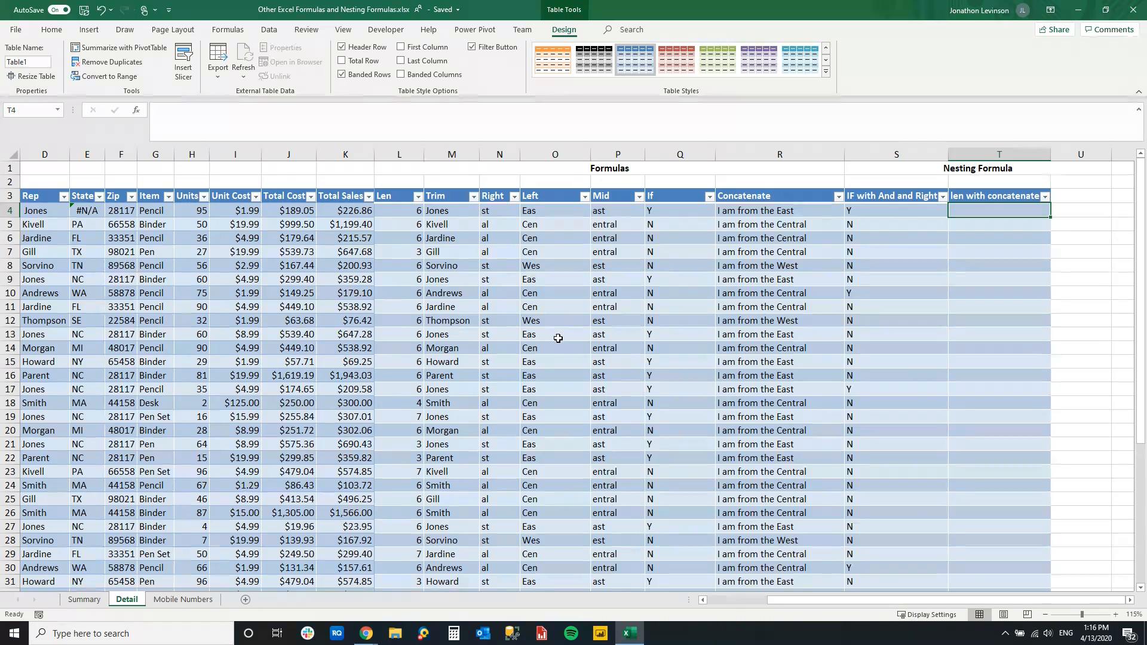
{"action": "type", "text": "=i"}
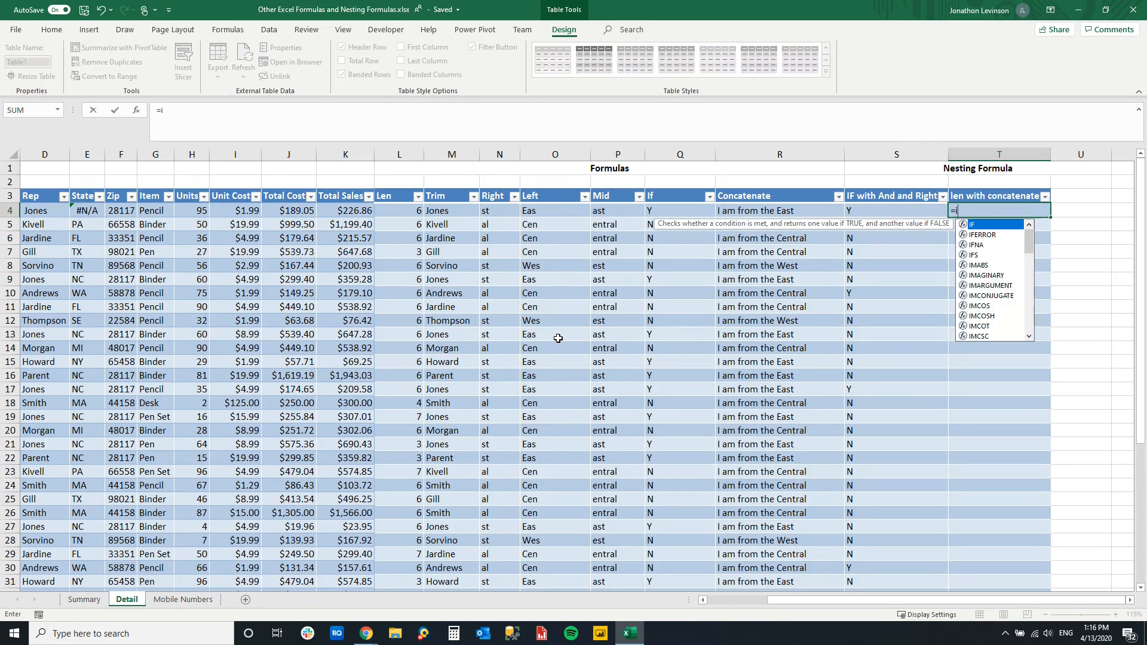
{"action": "type", "text": "f"}
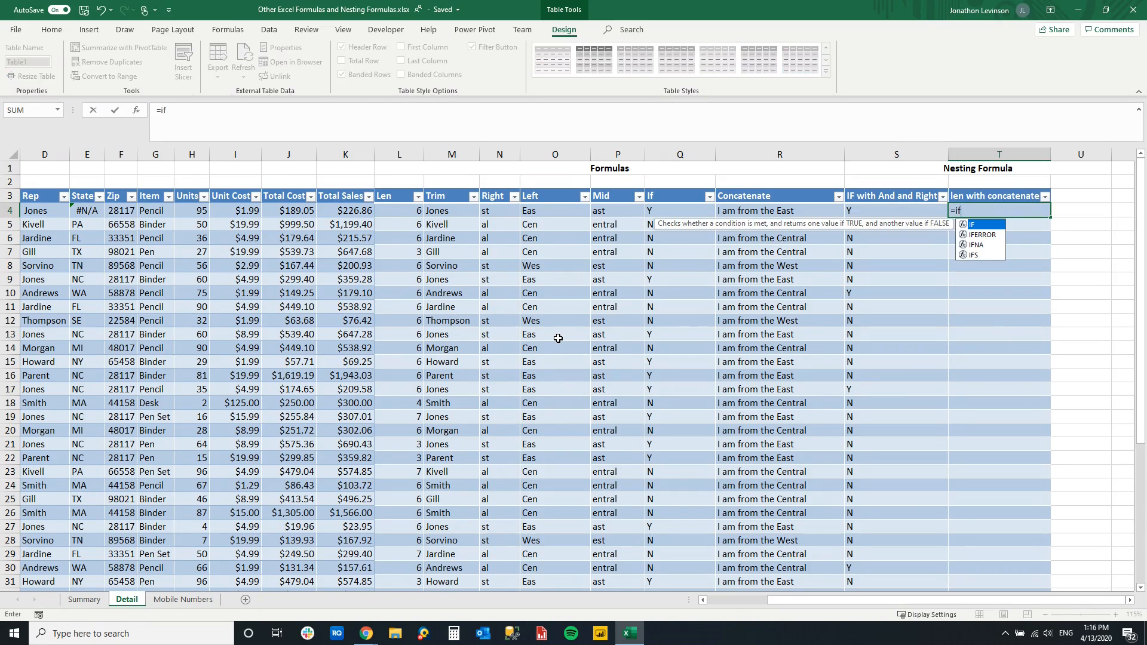
{"action": "key", "text": "Tab"}
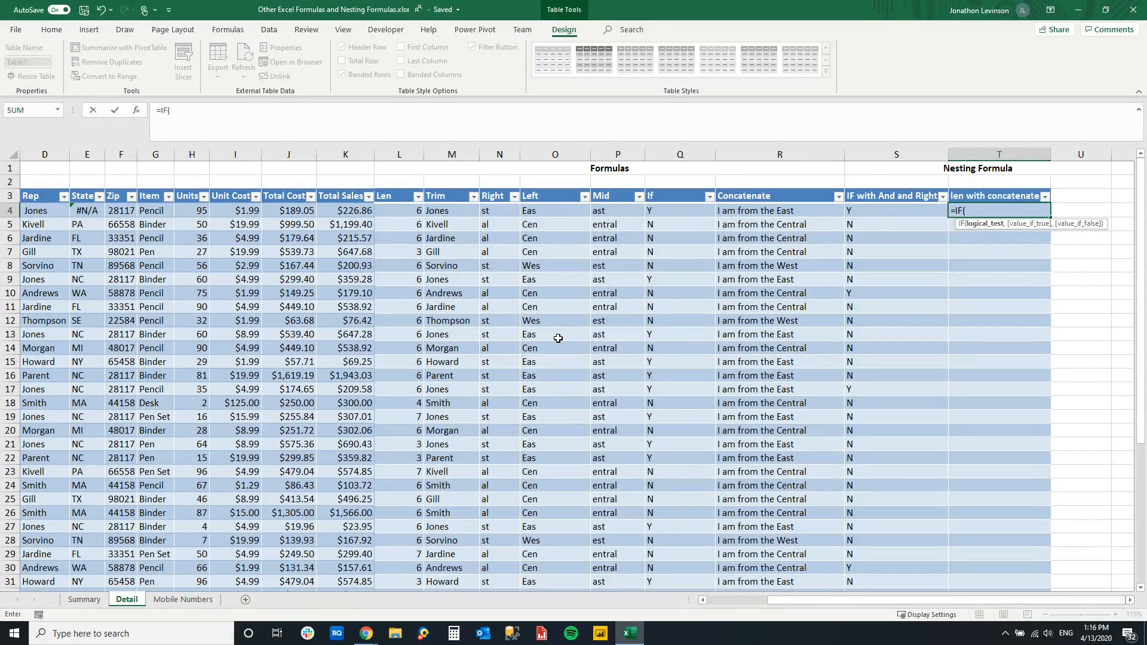
{"action": "type", "text": "len"}
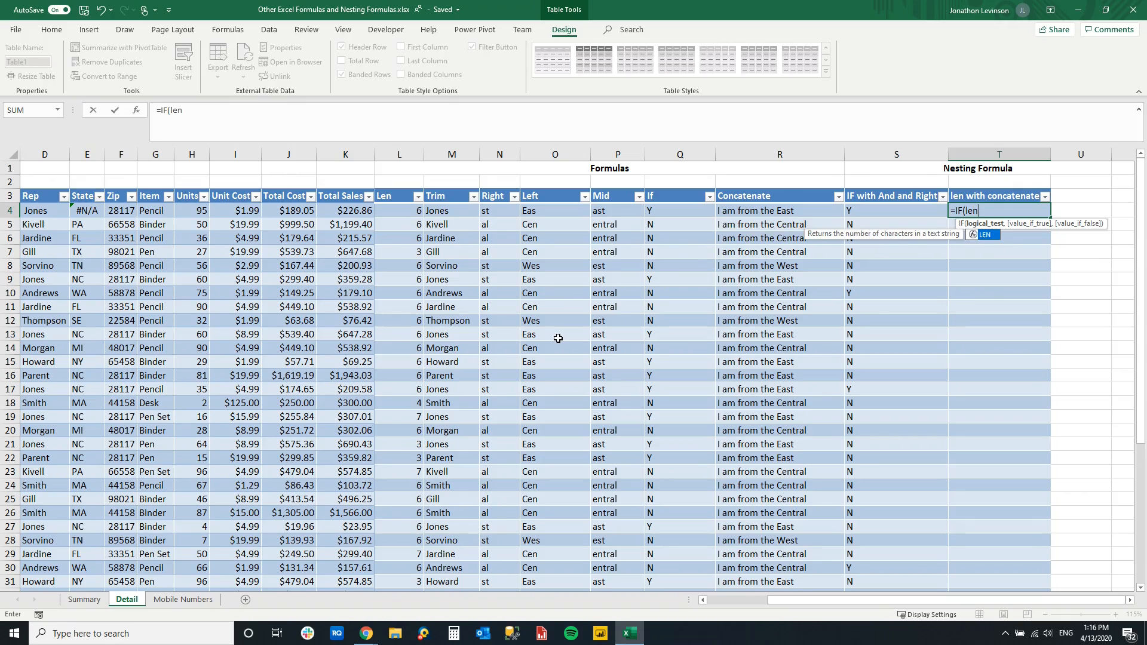
{"action": "key", "text": "Tab"}
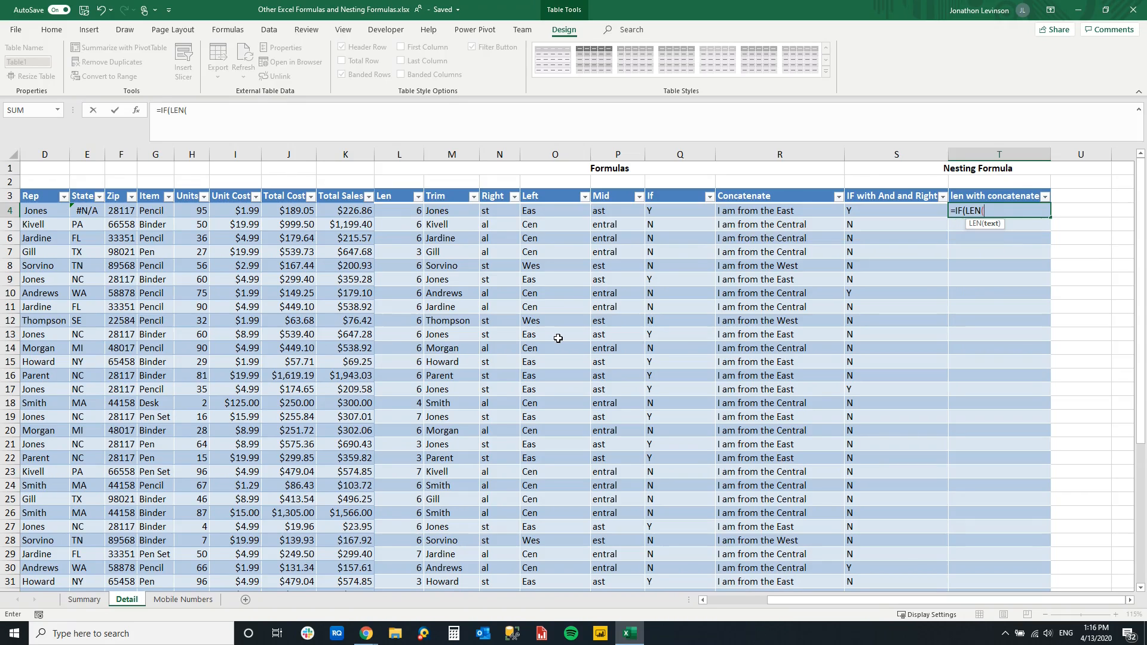
{"action": "left_click", "coordinate": [161, 210]}
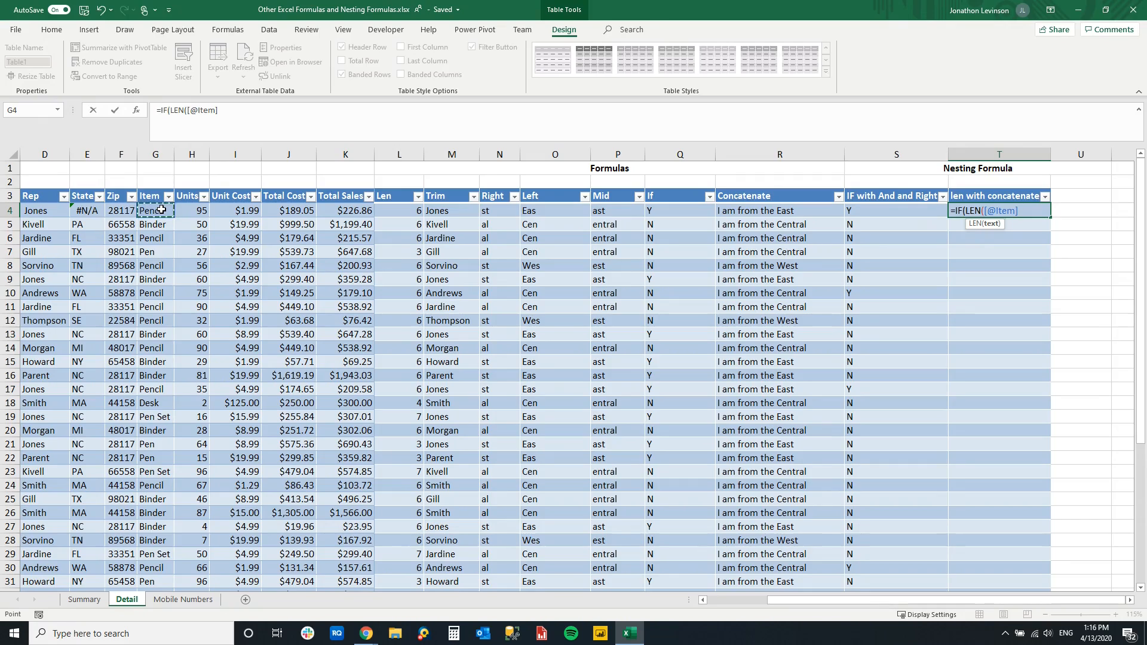
{"action": "type", "text": ")"}
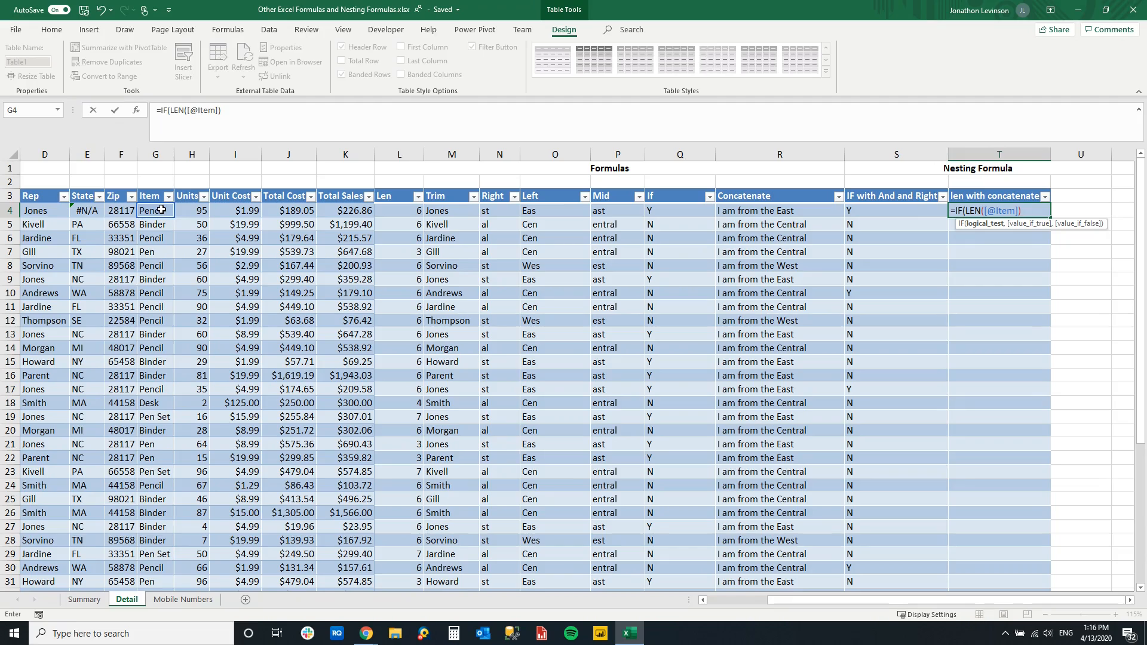
{"action": "type", "text": " <=3, co"}
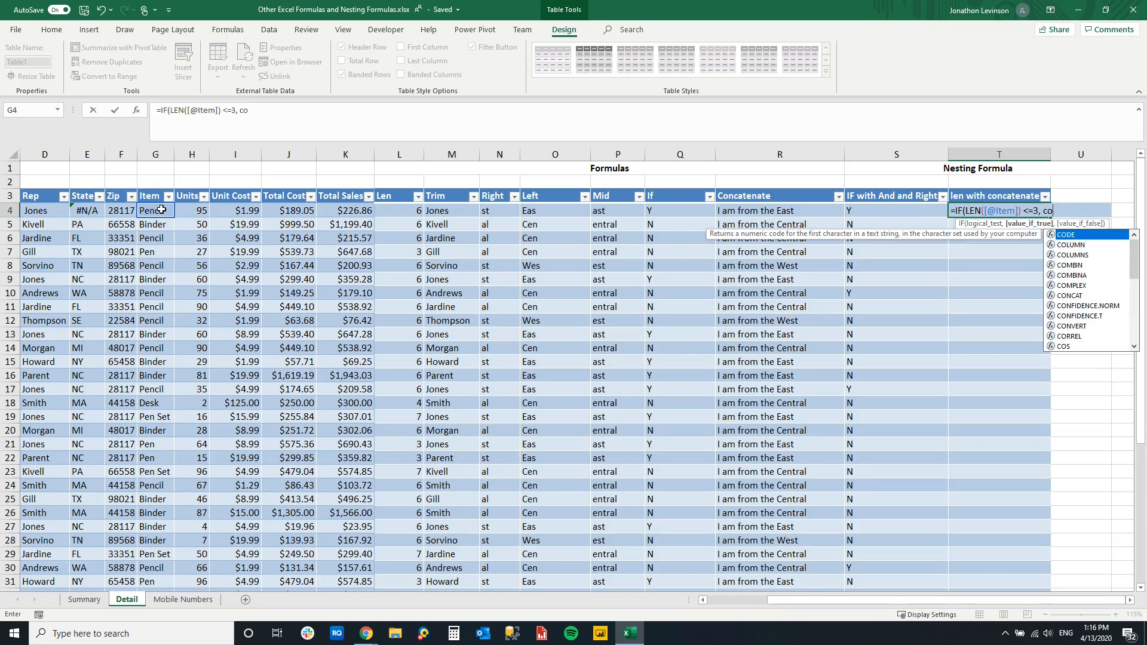
{"action": "type", "text": "nc"}
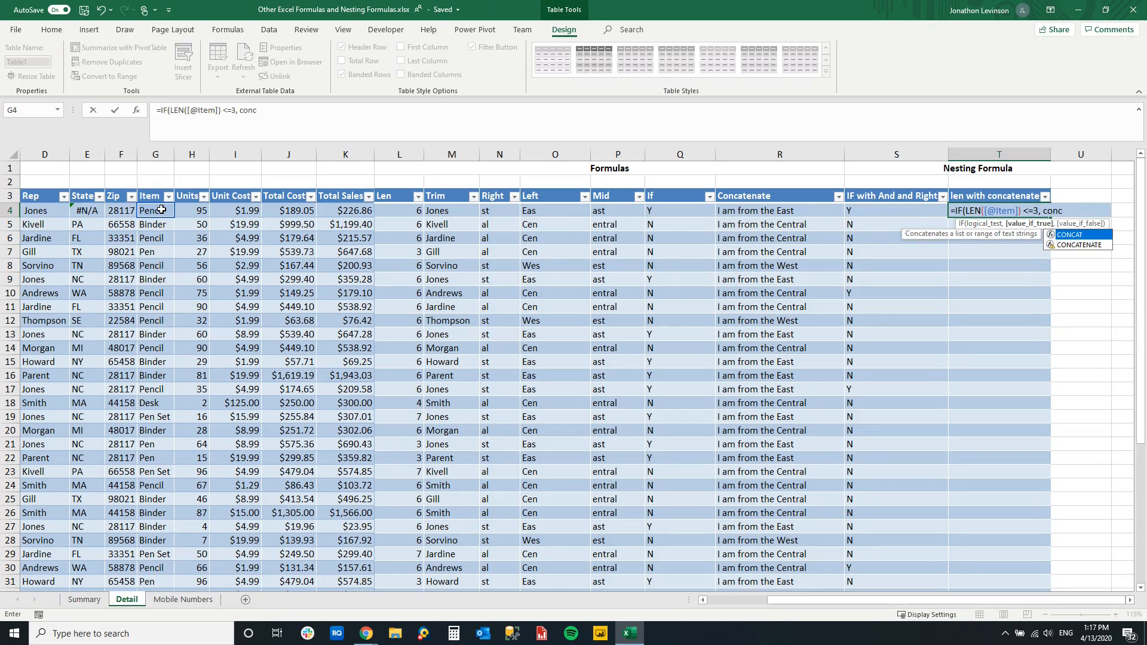
{"action": "key", "text": "Tab"}
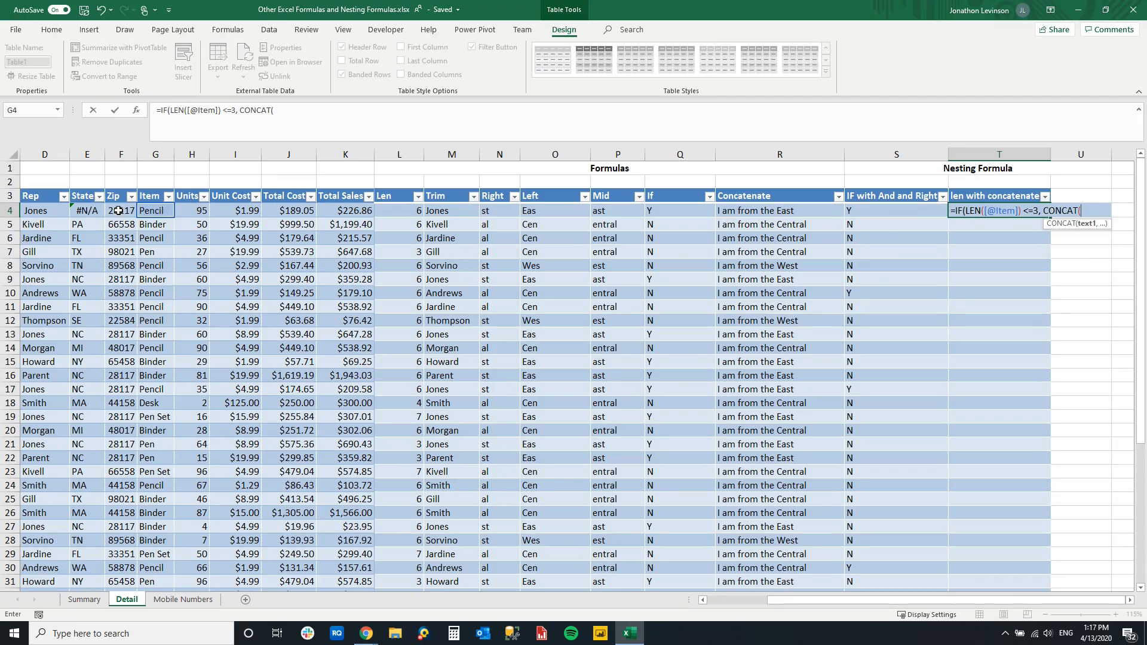
{"action": "left_click", "coordinate": [44, 211]}
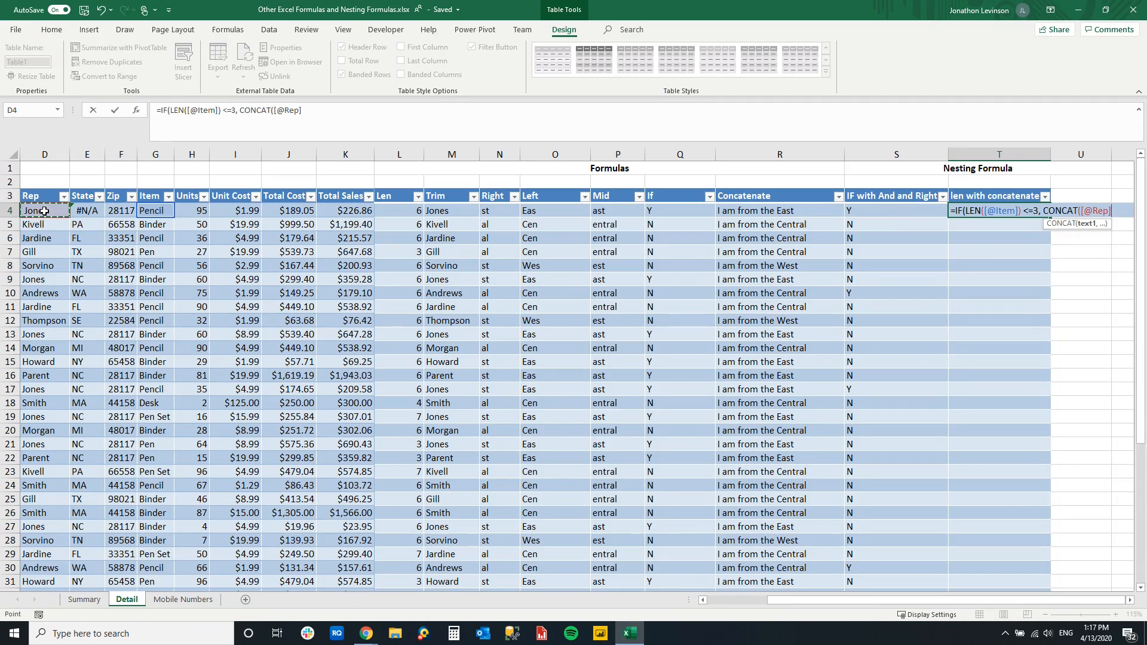
{"action": "type", "text": ", \"R"}
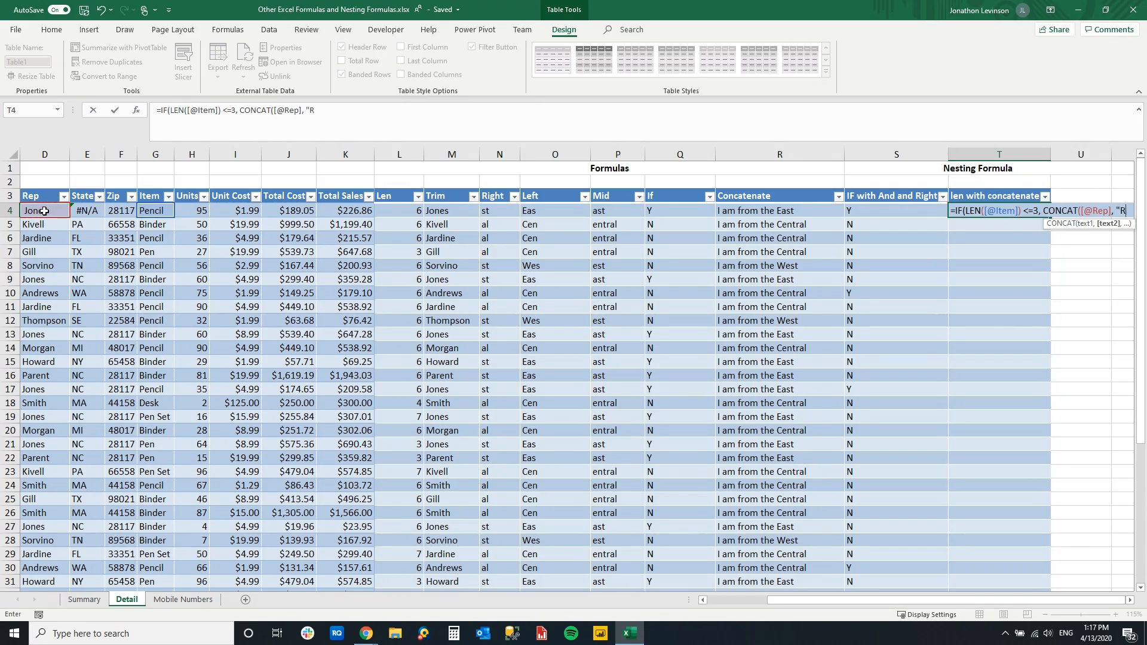
{"action": "key", "text": "BackSpace"}
{"action": "type", "text": "rock"}
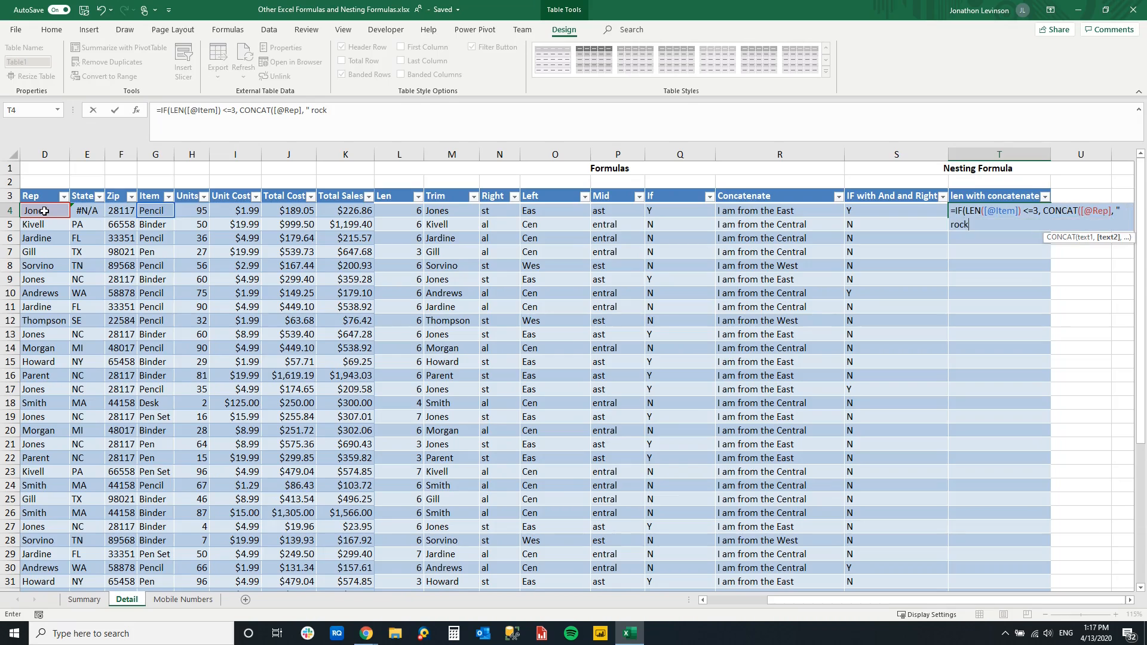
{"action": "type", "text": "s\","}
{"action": "key", "text": "BackSpace"}
{"action": "type", "text": ")"}
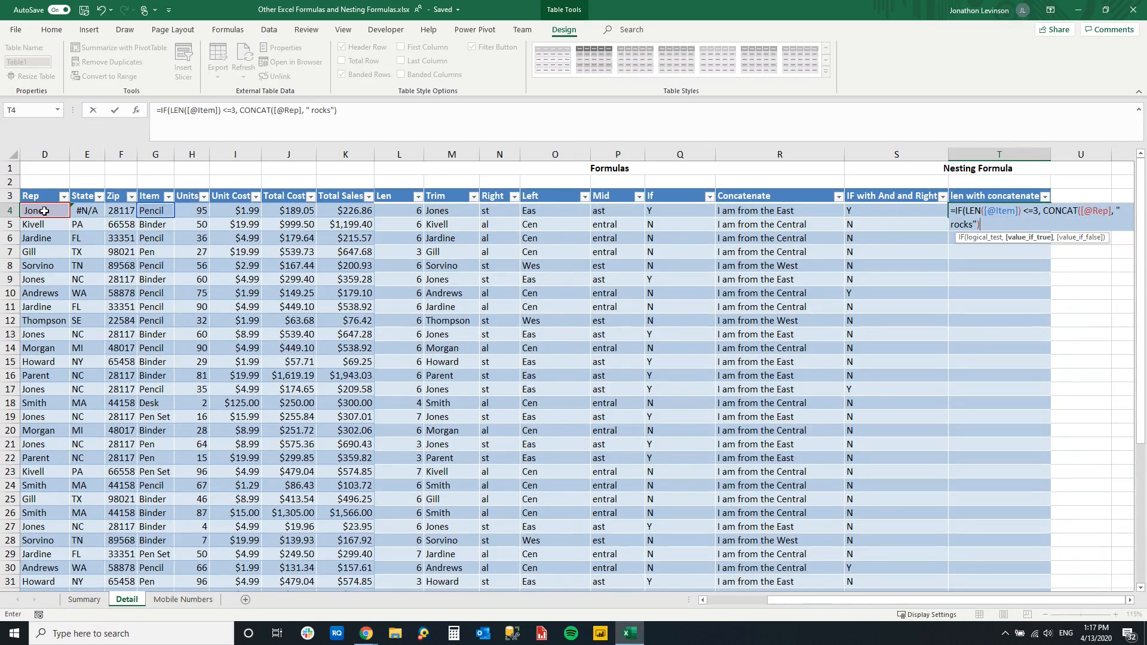
- Complete the IF formula with "Nothing" as the false result, fill the column, and check the results in several rows
{"action": "type", "text": ",\"Nothing\""}
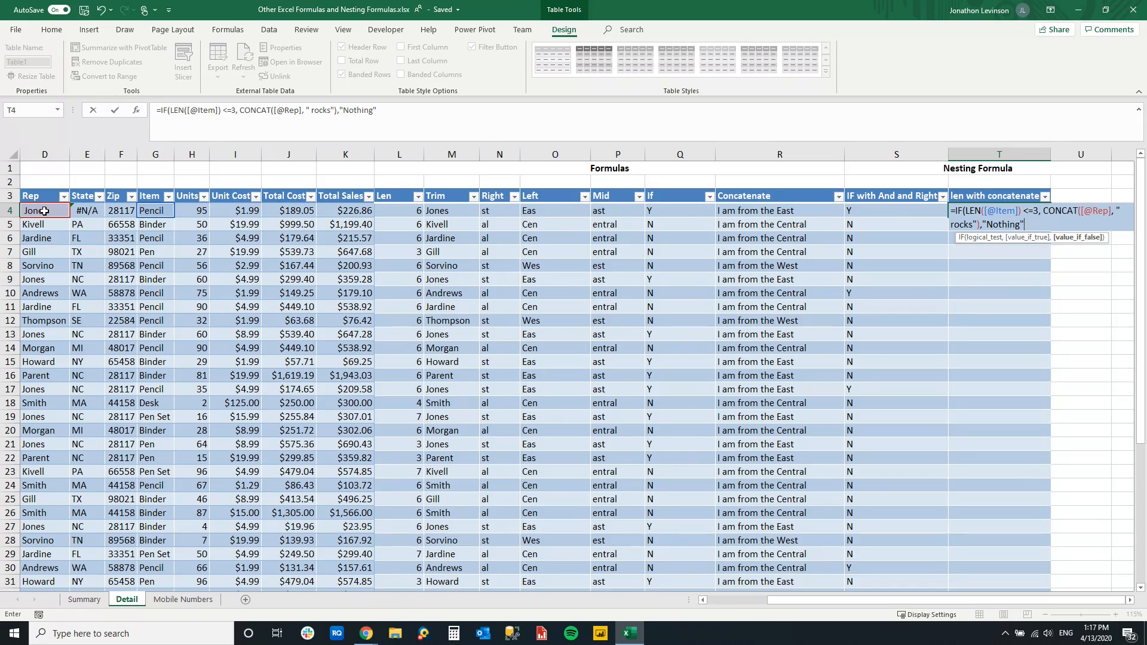
{"action": "type", "text": ")"}
{"action": "key", "text": "Return"}
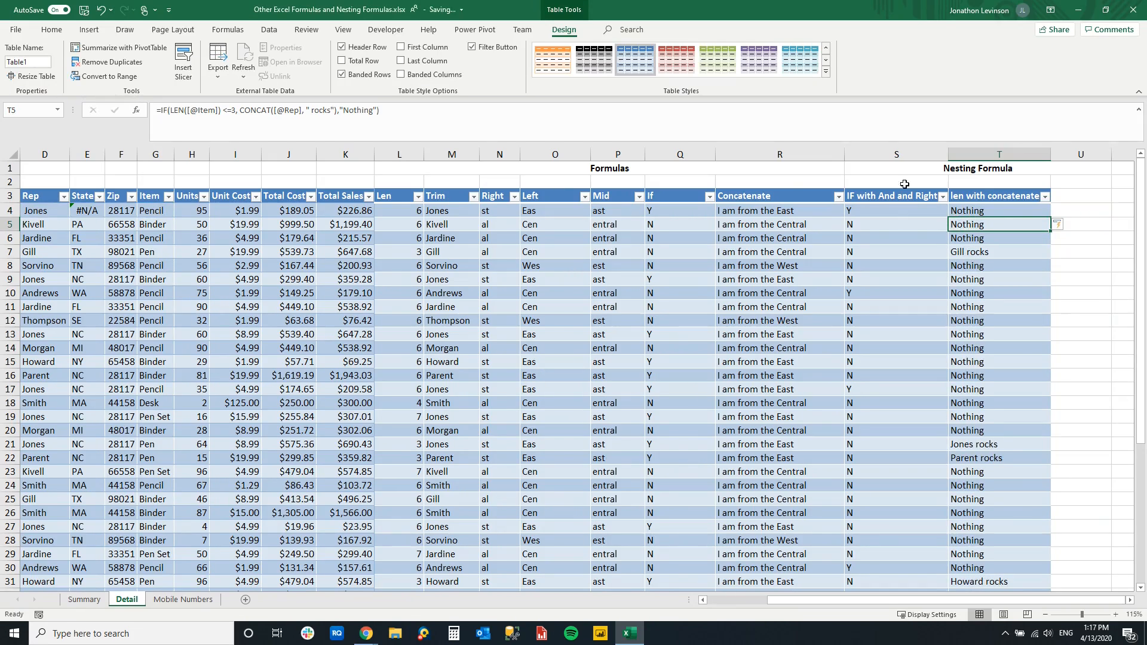
{"action": "left_click", "coordinate": [1014, 212]}
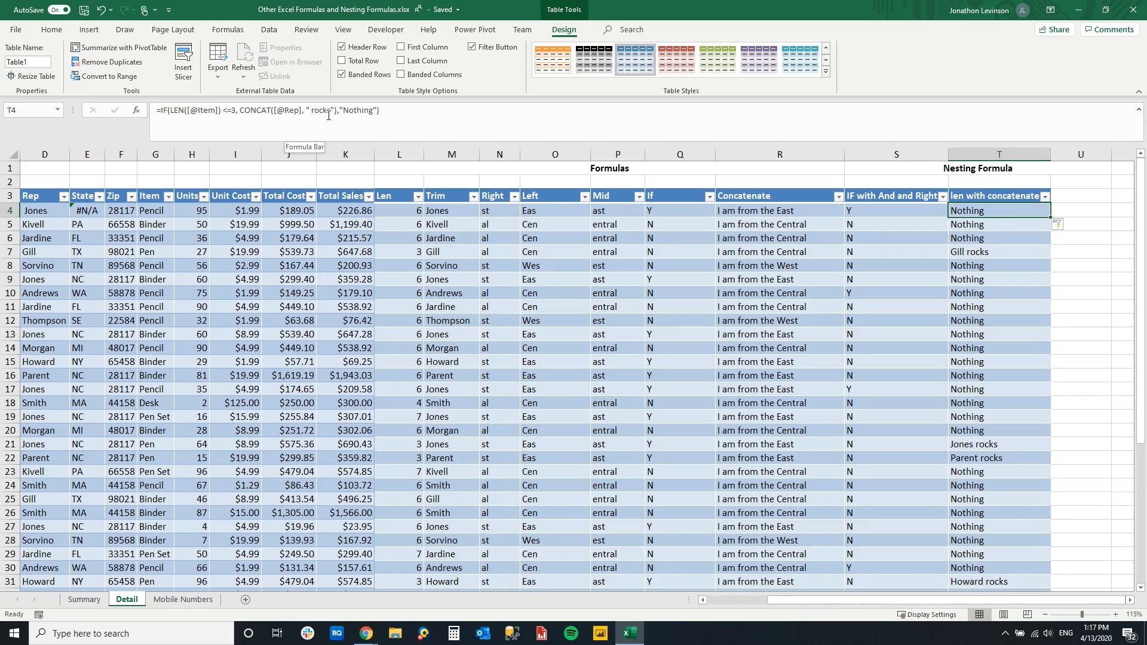
{"action": "left_click", "coordinate": [980, 251]}
{"action": "left_click", "coordinate": [1022, 444]}
{"action": "left_click", "coordinate": [993, 307]}
{"action": "left_click_drag", "start_coordinate": [998, 269], "coordinate": [1014, 416]}
{"action": "left_click", "coordinate": [1018, 361]}
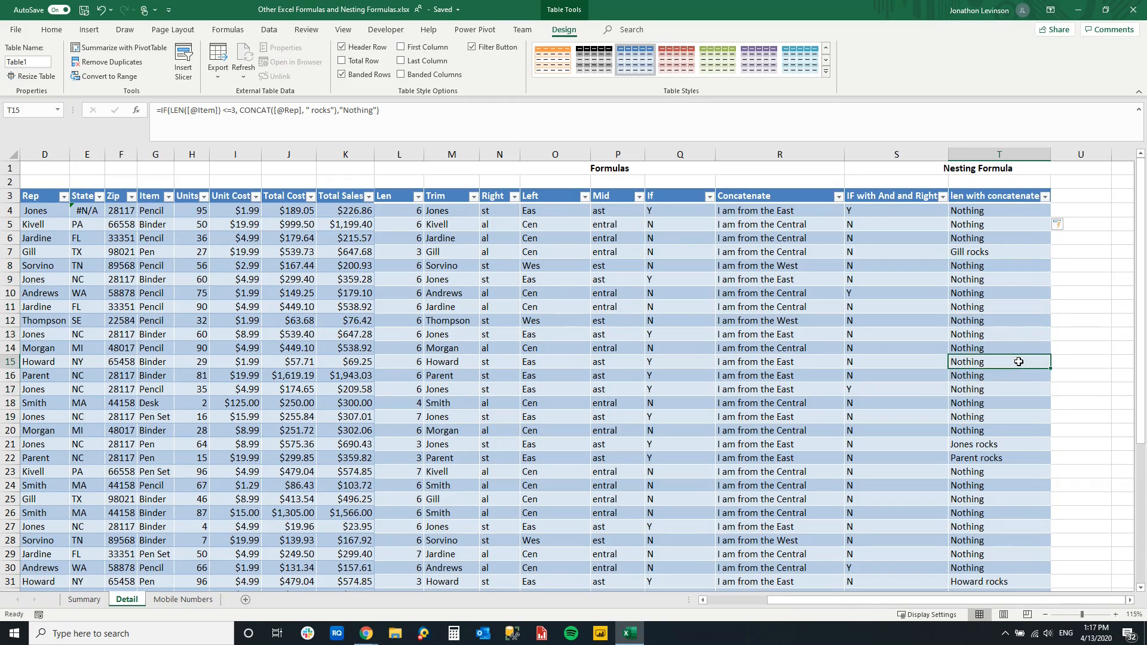